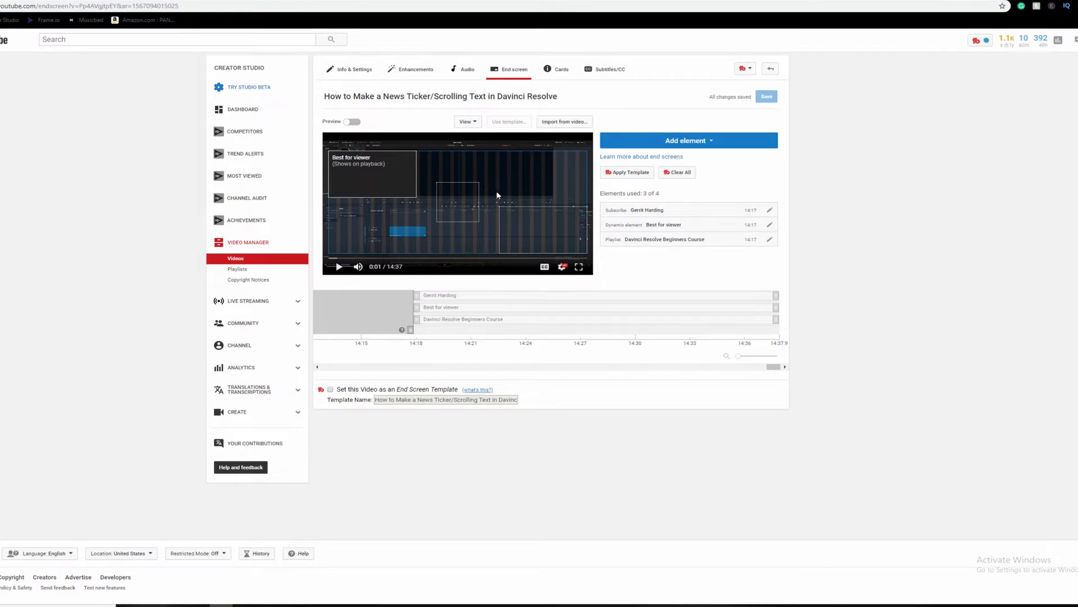
- Enlarge the end screen editor, jump the video to 14:17 where the elements start, and frame the whole video preview
key(ctrl+plus)
key(ctrl+plus)
key(ctrl+plus)
key(ctrl+plus)
key(ctrl+plus)
key(ctrl+plus)
key(ctrl+plus)
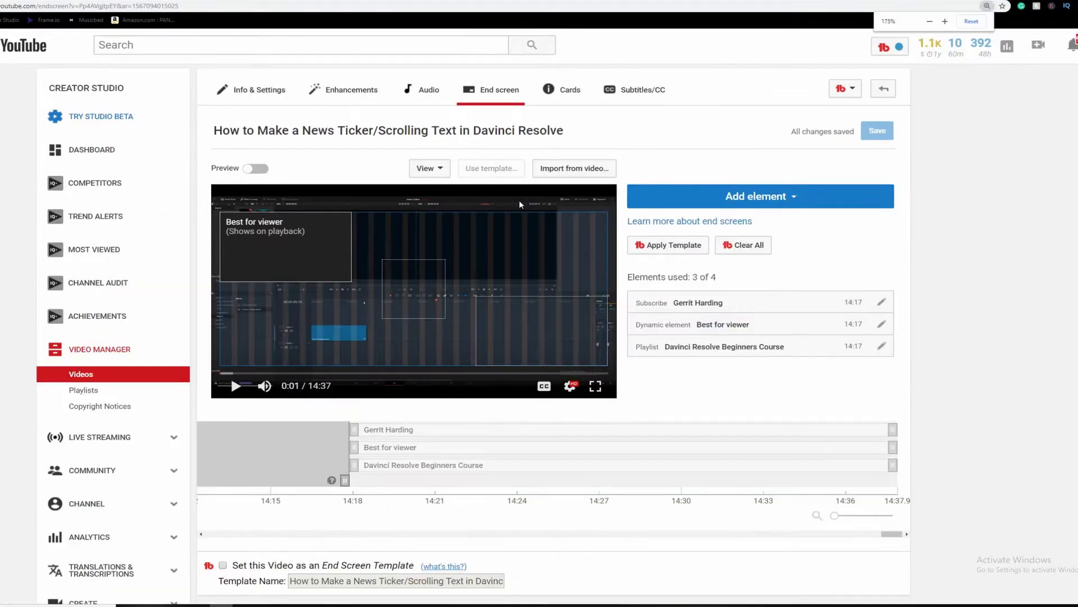
scroll(562, 264, down, 3)
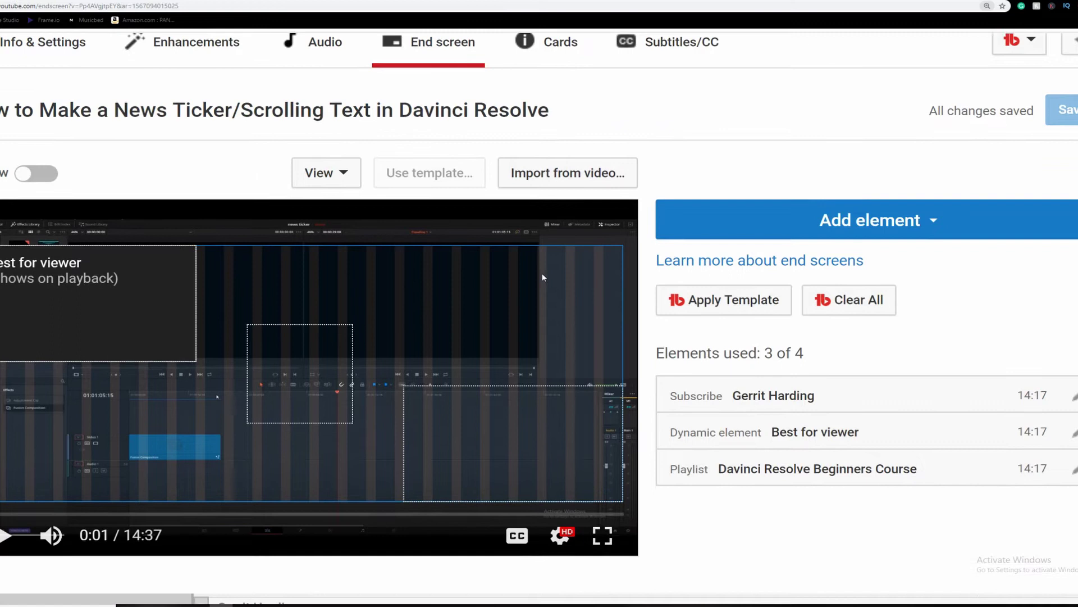
click(317, 519)
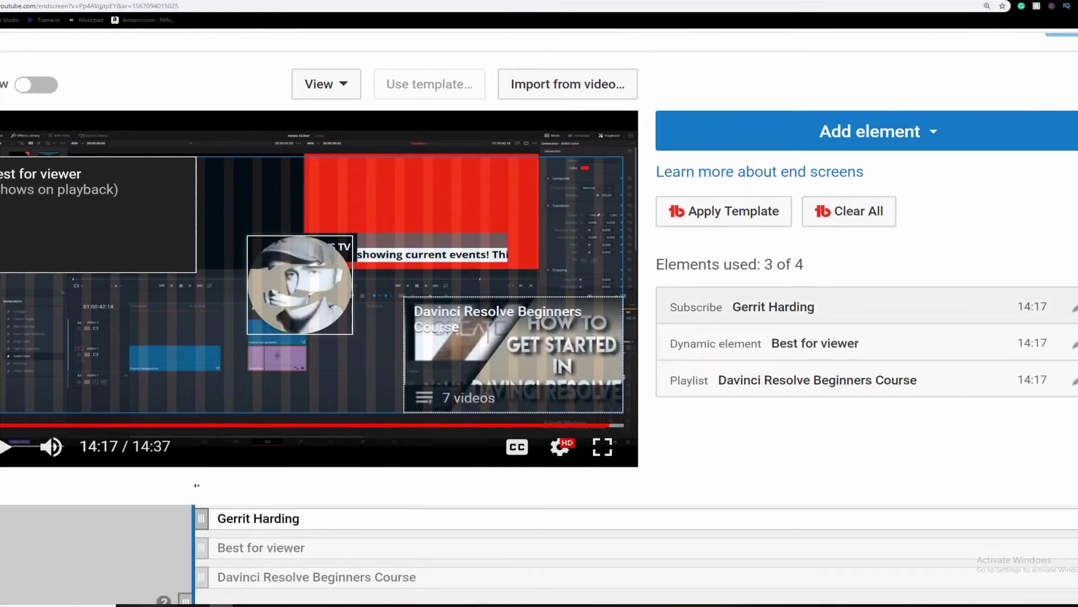
key(ctrl+plus)
key(ctrl+plus)
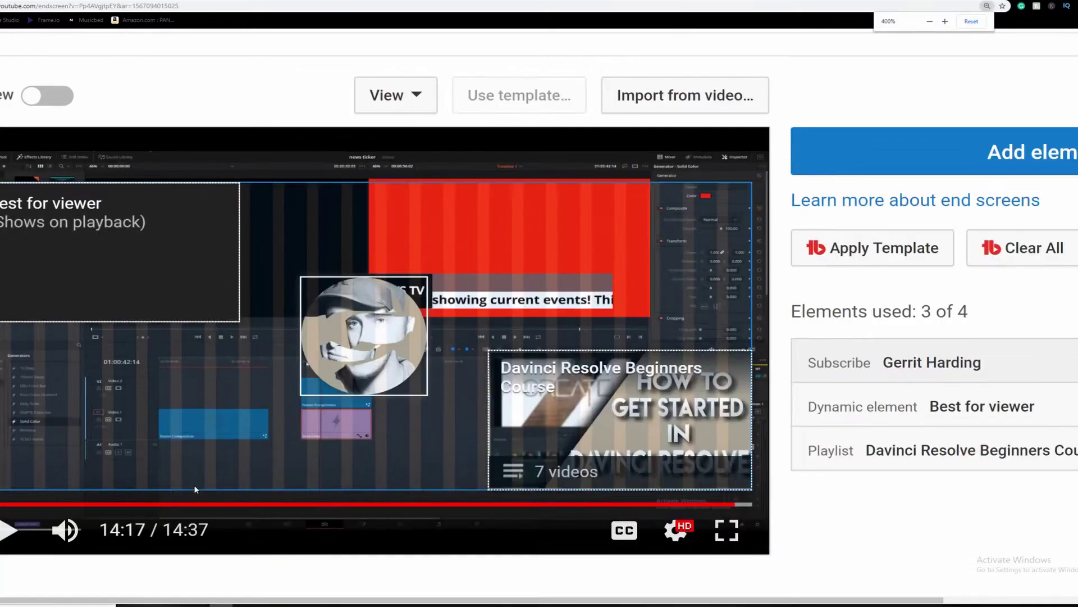
scroll(274, 485, down, 2)
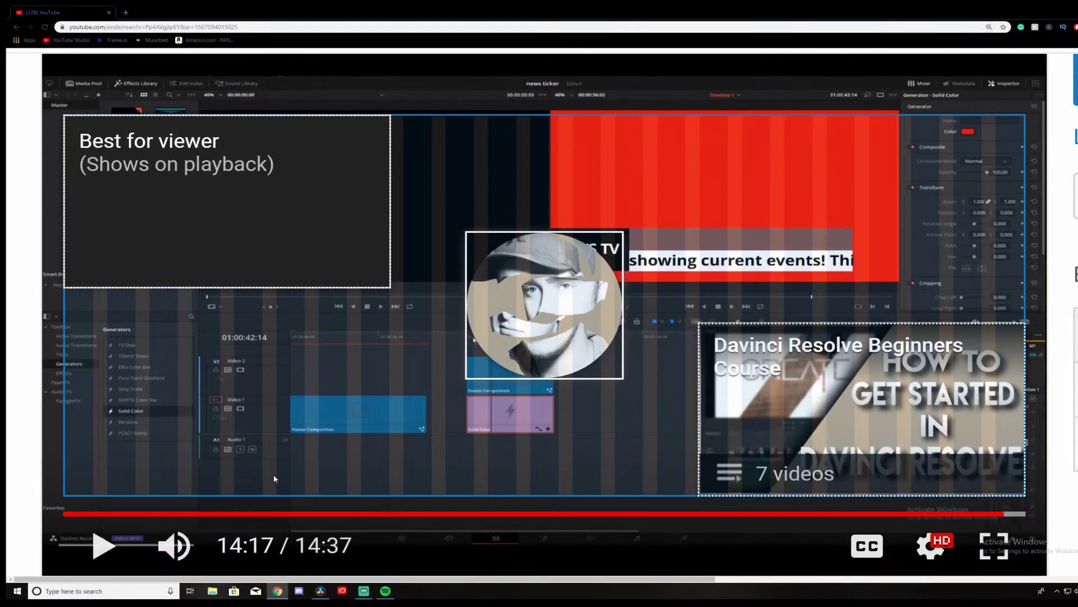
scroll(274, 477, down, 1)
scroll(274, 477, up, 1)
key(ctrl+minus)
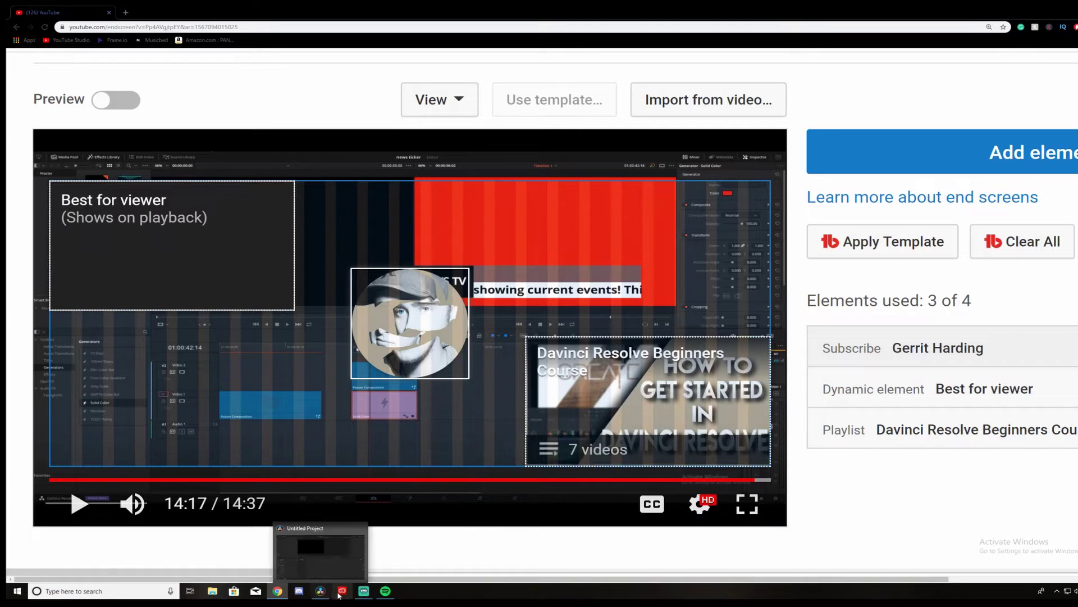
- Open Photopea in a new browser tab and paste the captured screenshot, allowing clipboard access
key(ctrl+t)
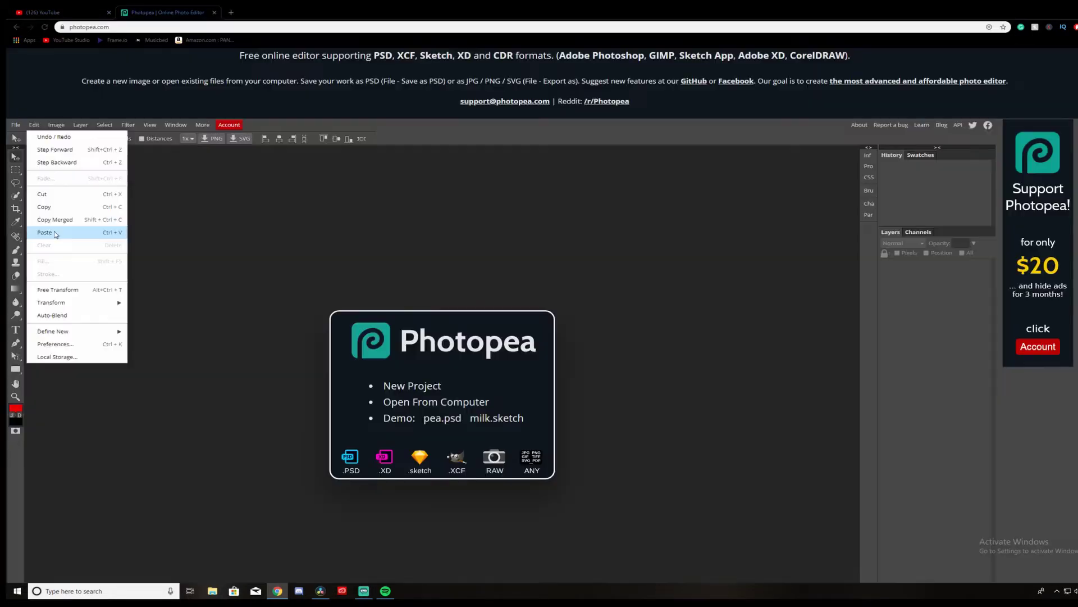
click(56, 233)
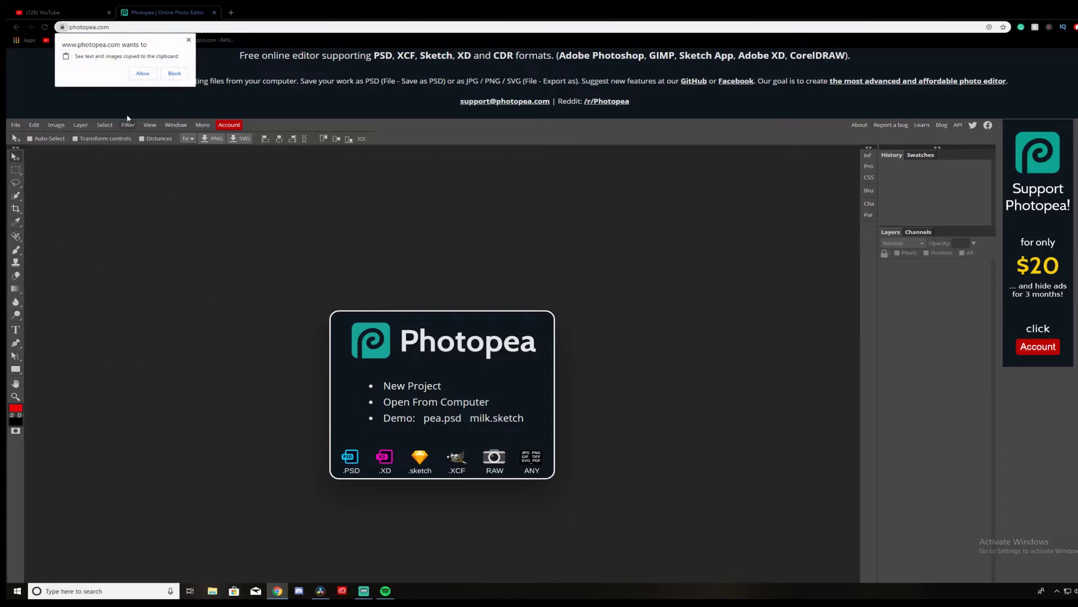
click(144, 73)
- Crop the pasted screenshot to the edges of the video preview frame
key(c)
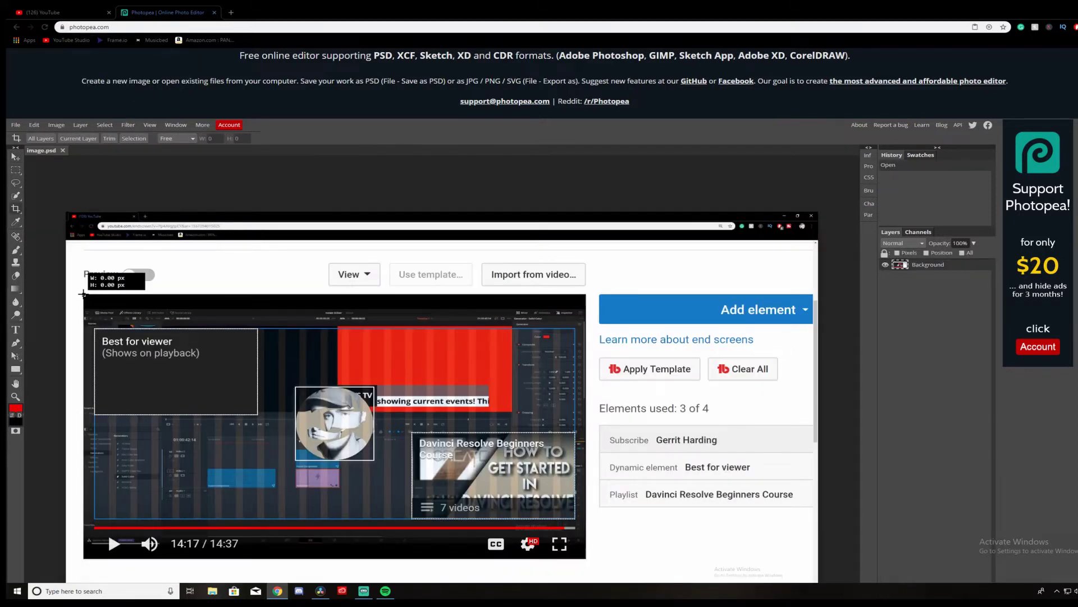
drag(84, 294, 586, 558)
drag(84, 294, 82, 293)
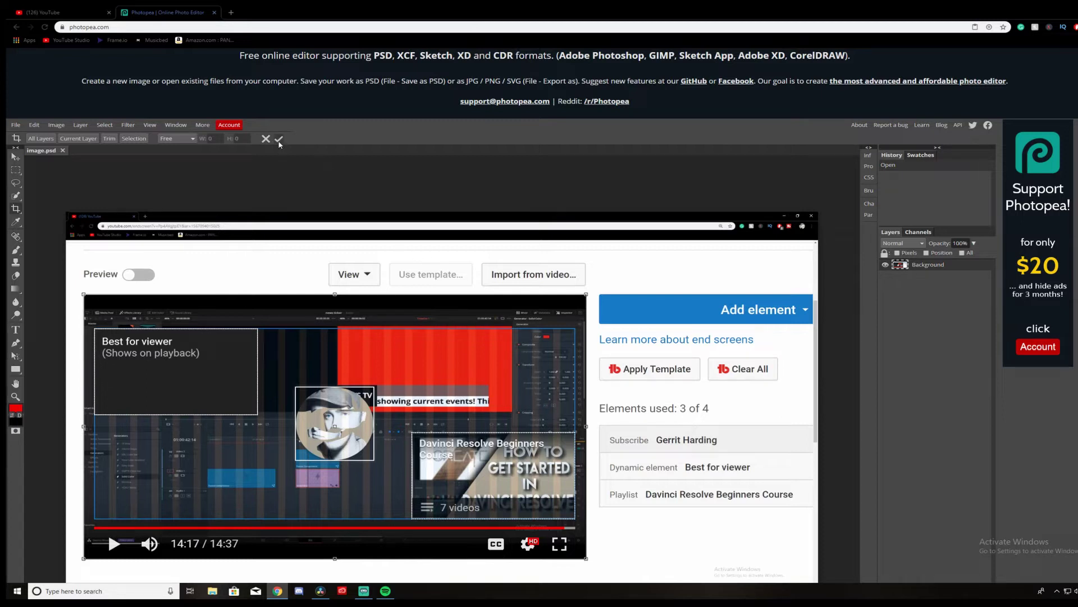
click(279, 140)
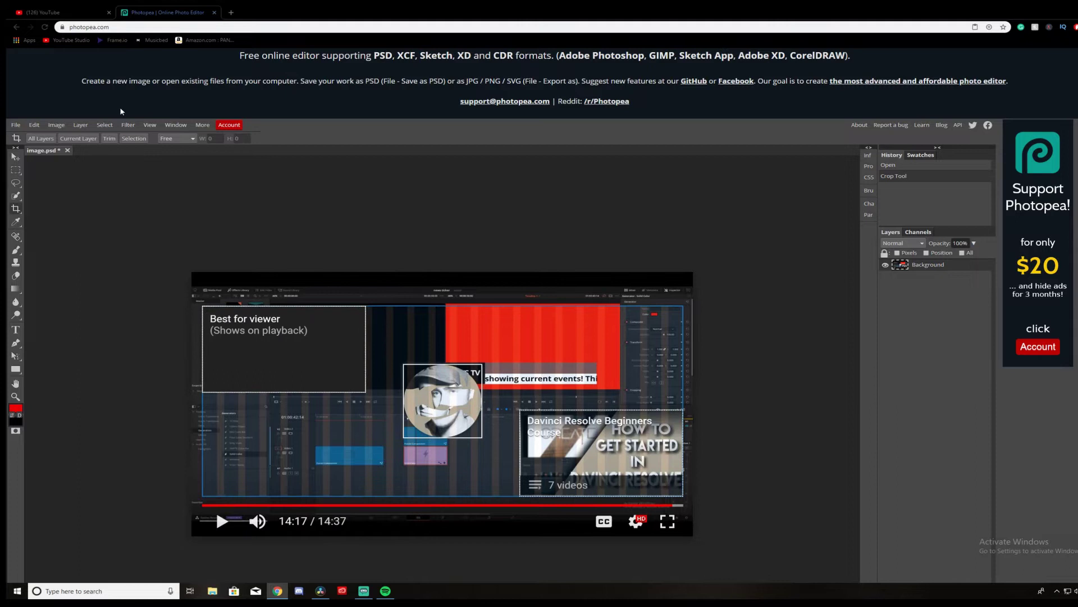
- Export the cropped image as a JPG with the quality raised to maximum
click(18, 126)
mouse_move(54, 245)
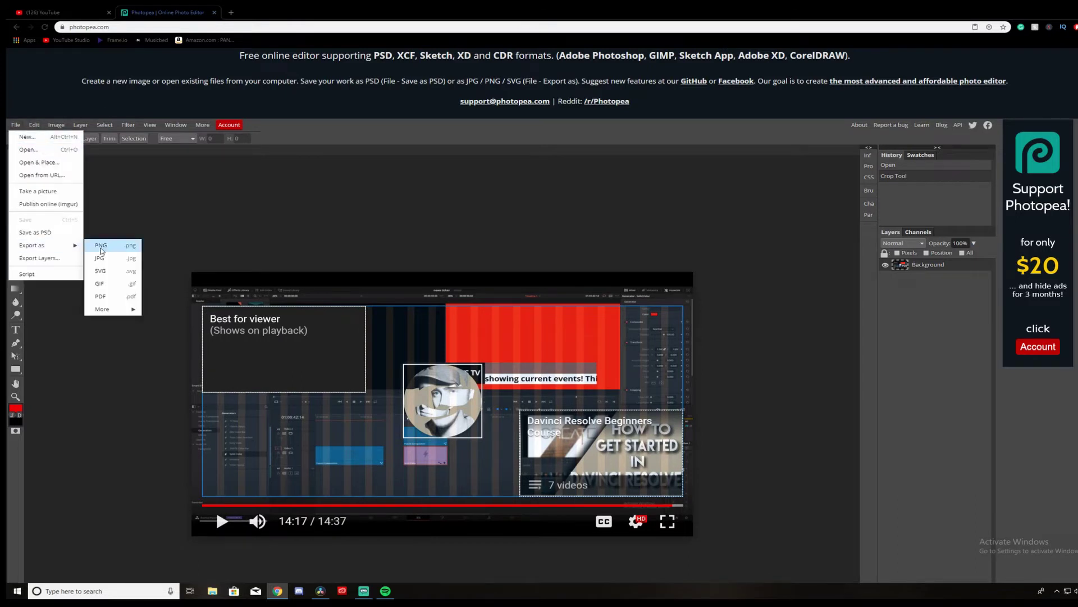
click(100, 258)
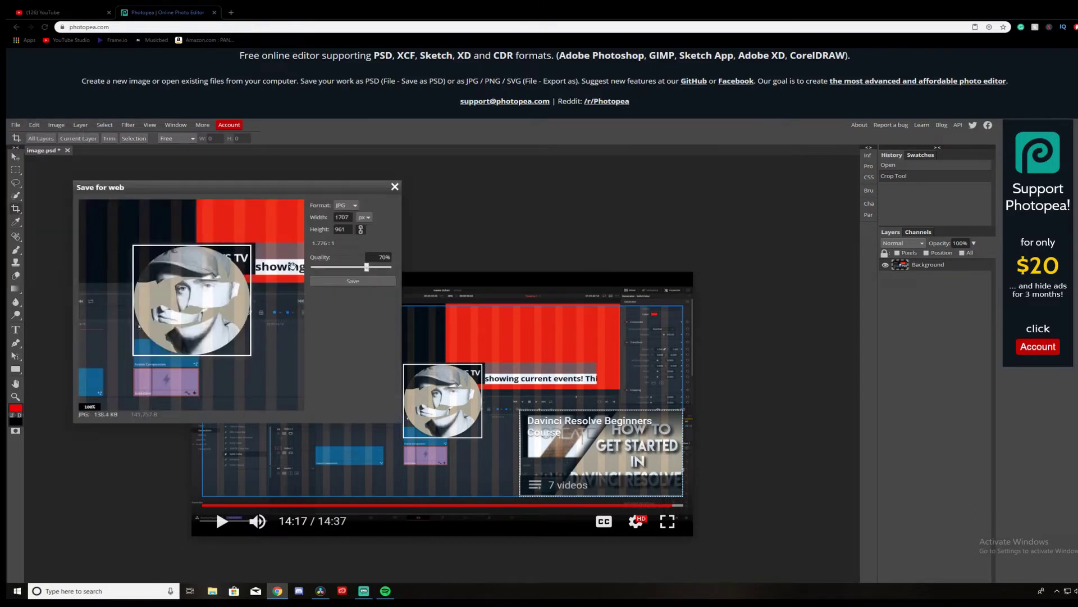
drag(367, 268, 466, 264)
click(352, 283)
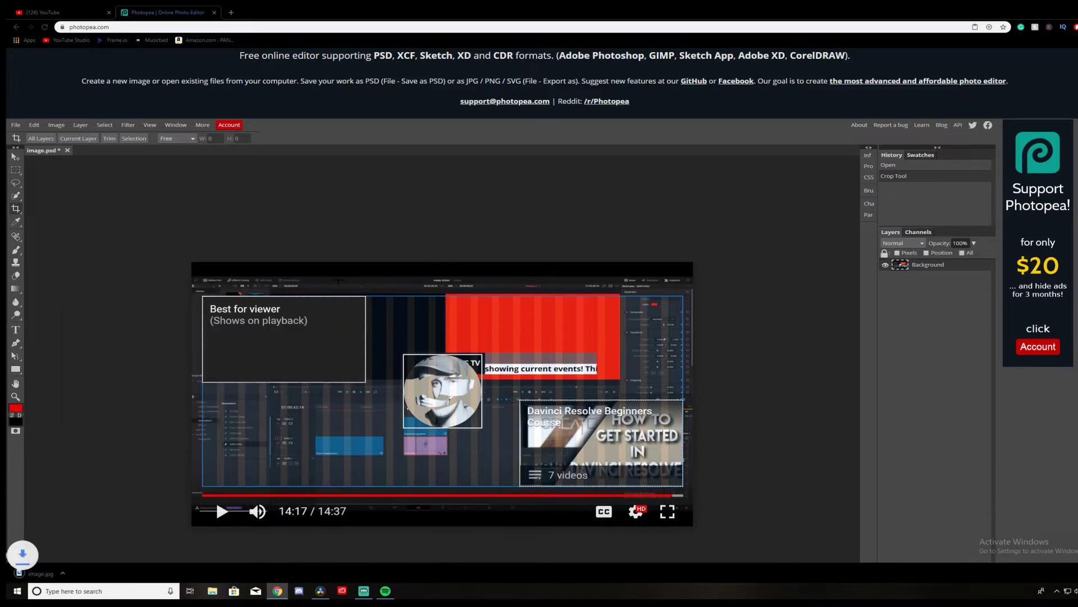
- Import the downloaded image.jpg into the DaVinci Resolve media pool and place it at the start of Video 1
drag(47, 568, 194, 121)
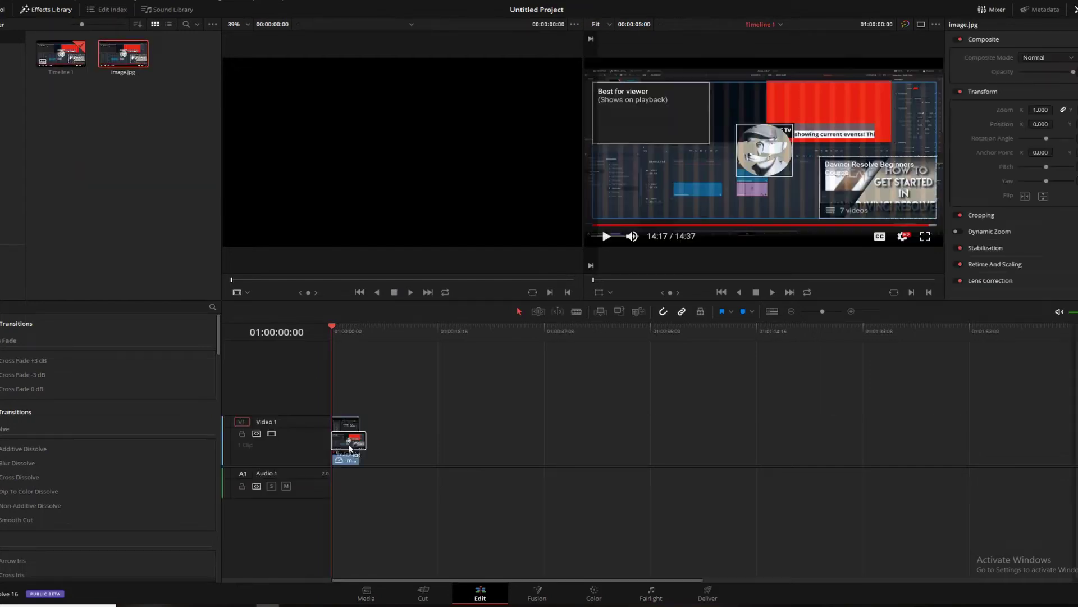
drag(348, 448, 365, 452)
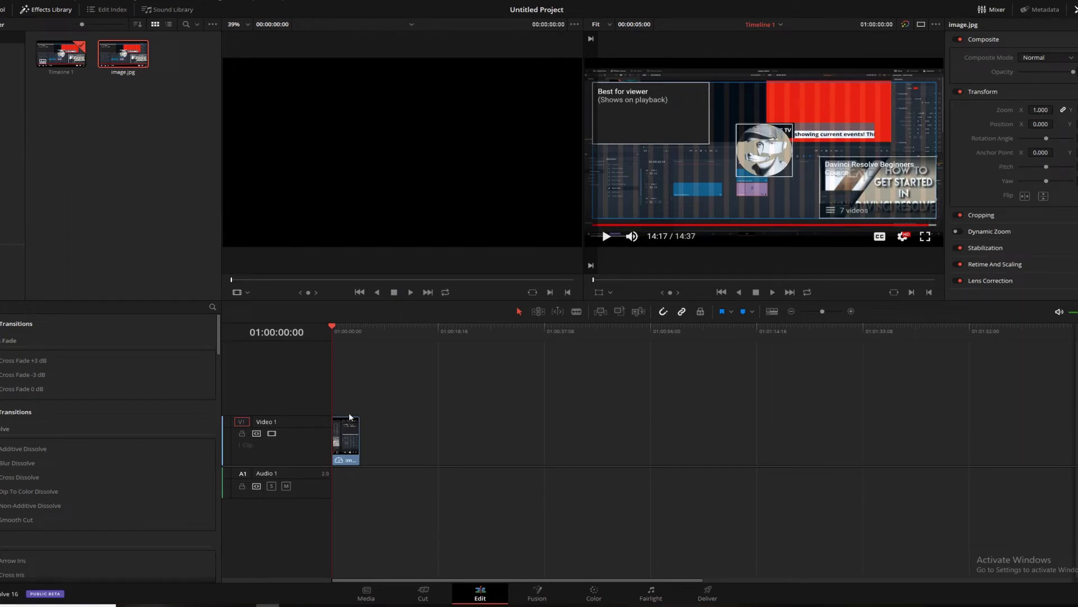
- In Fusion, add a Background node and combine it with MediaIn1 through a Merge node feeding MediaOut1
click(539, 595)
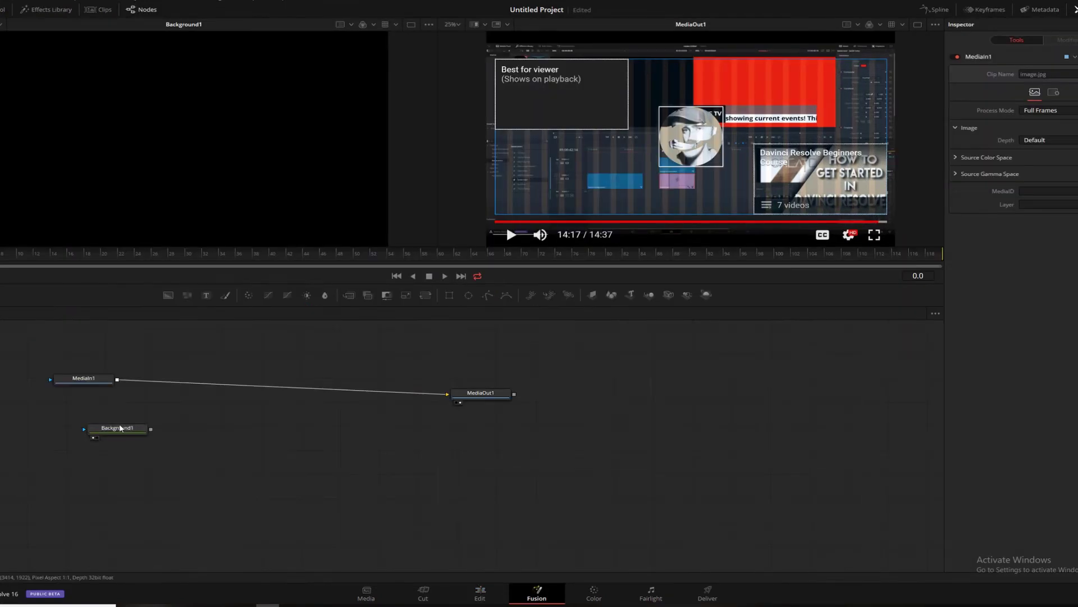
drag(120, 429, 169, 455)
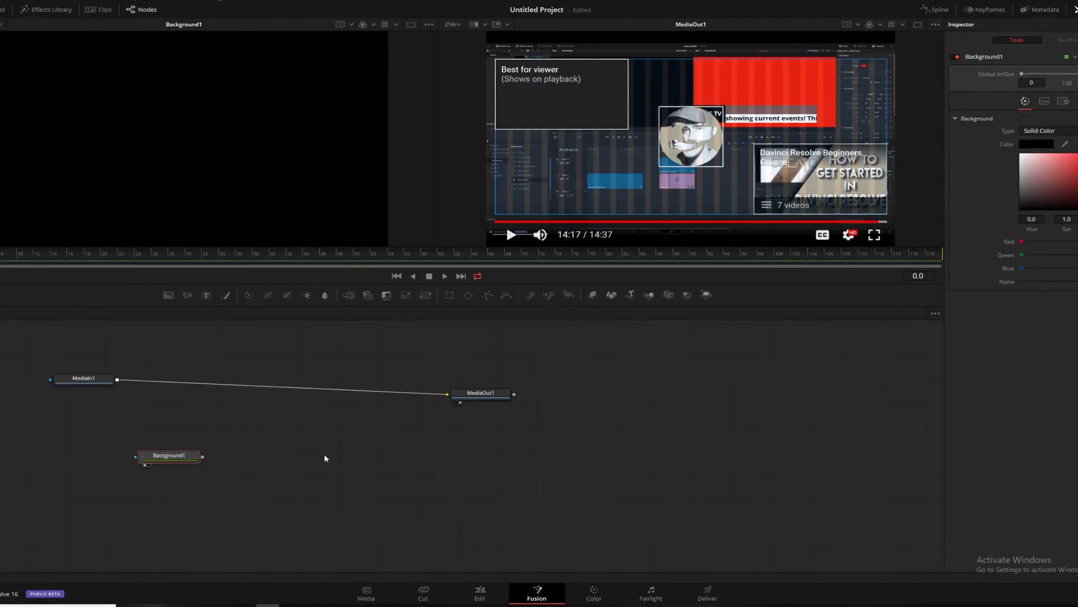
click(349, 295)
drag(257, 458, 256, 388)
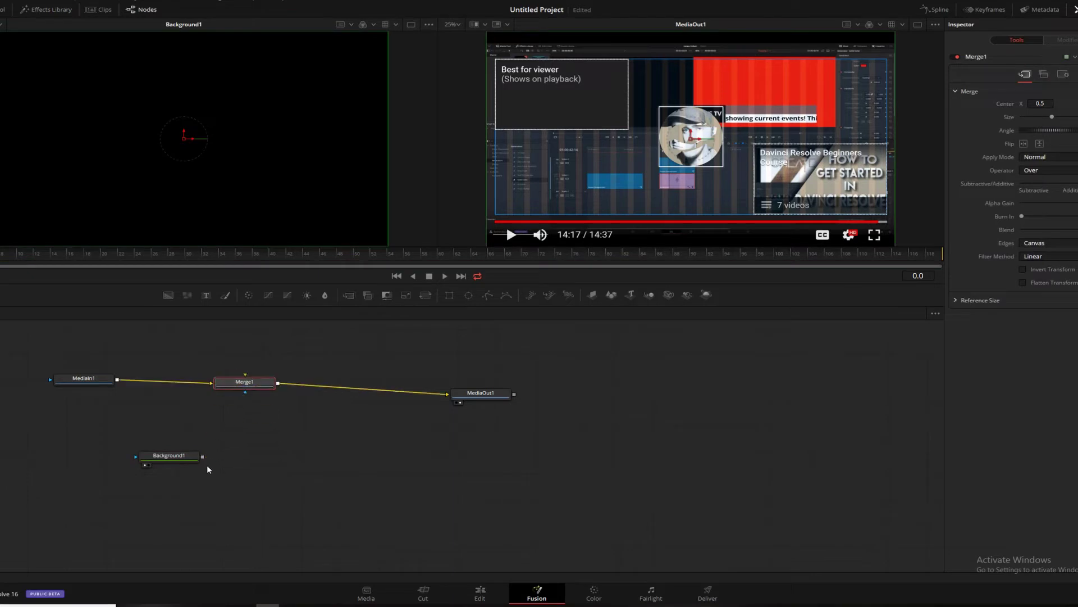
drag(203, 456, 298, 386)
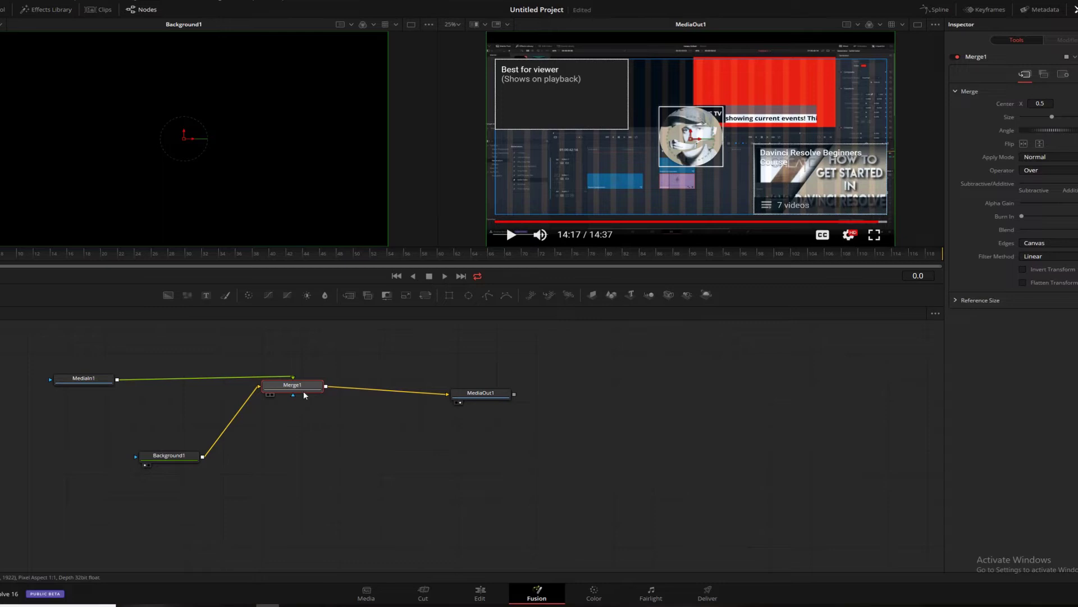
- Swap Merge1's inputs so the black background overlays the screenshot, and lower Background1's alpha to make it semi-transparent
click(84, 378)
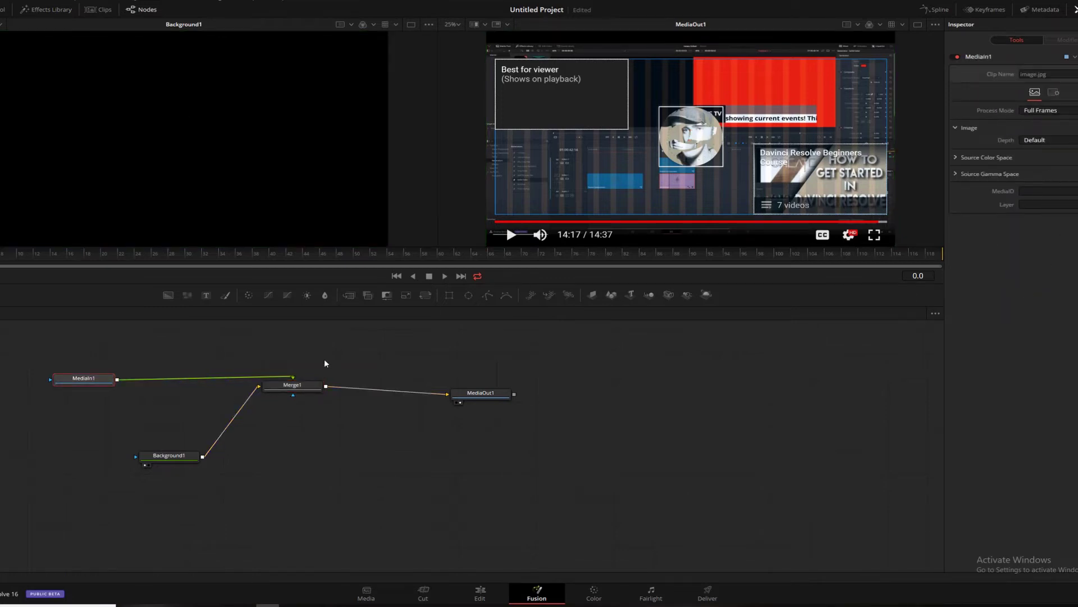
click(285, 385)
click(168, 456)
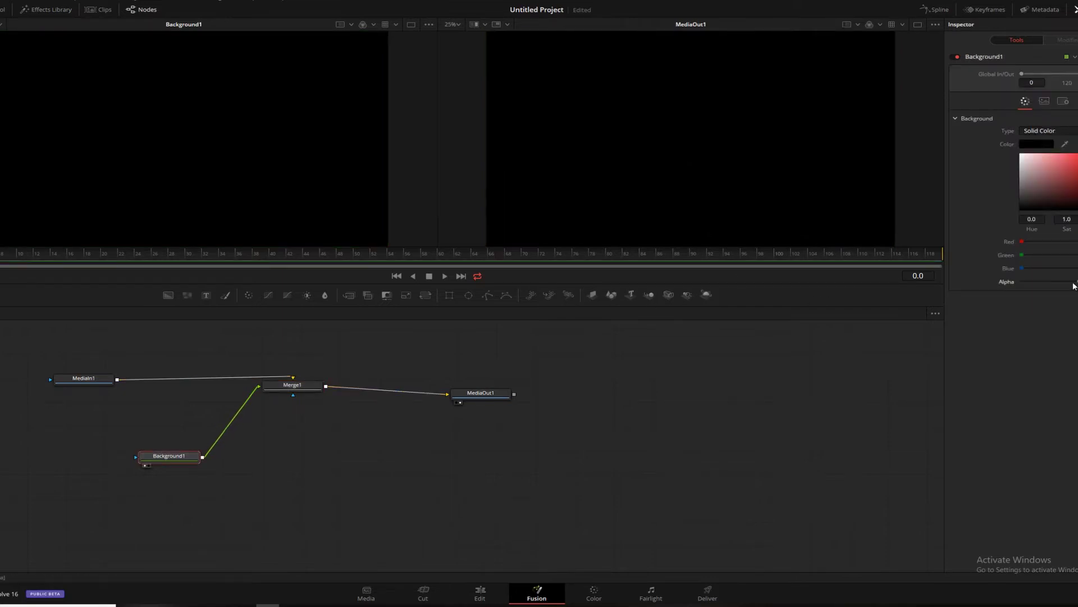
drag(1073, 285, 1063, 284)
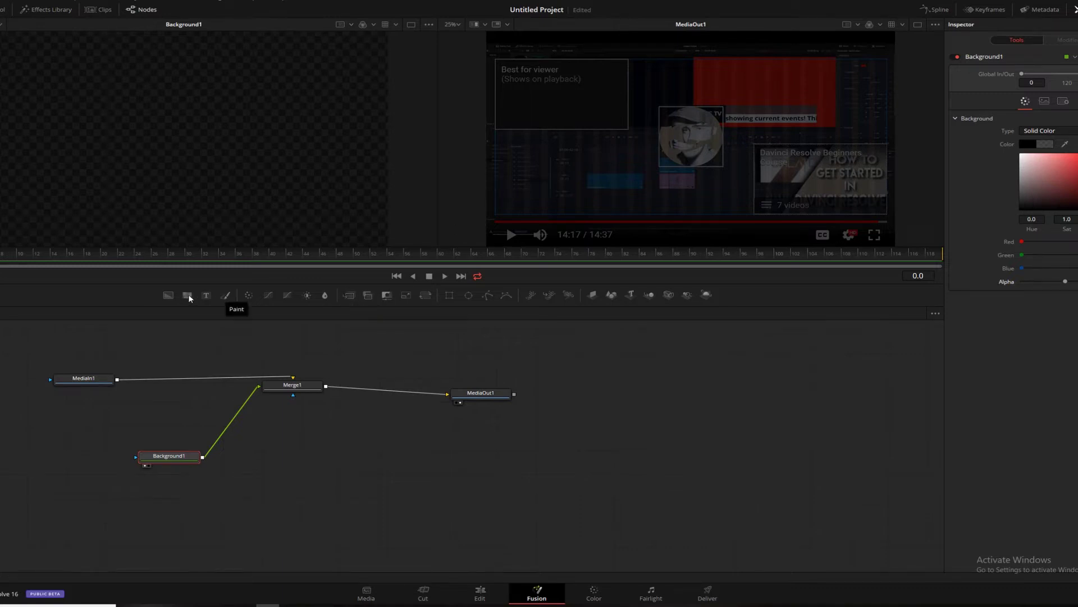
- Add a second Background node and merge it over Merge1's output, ahead of MediaOut1
click(170, 301)
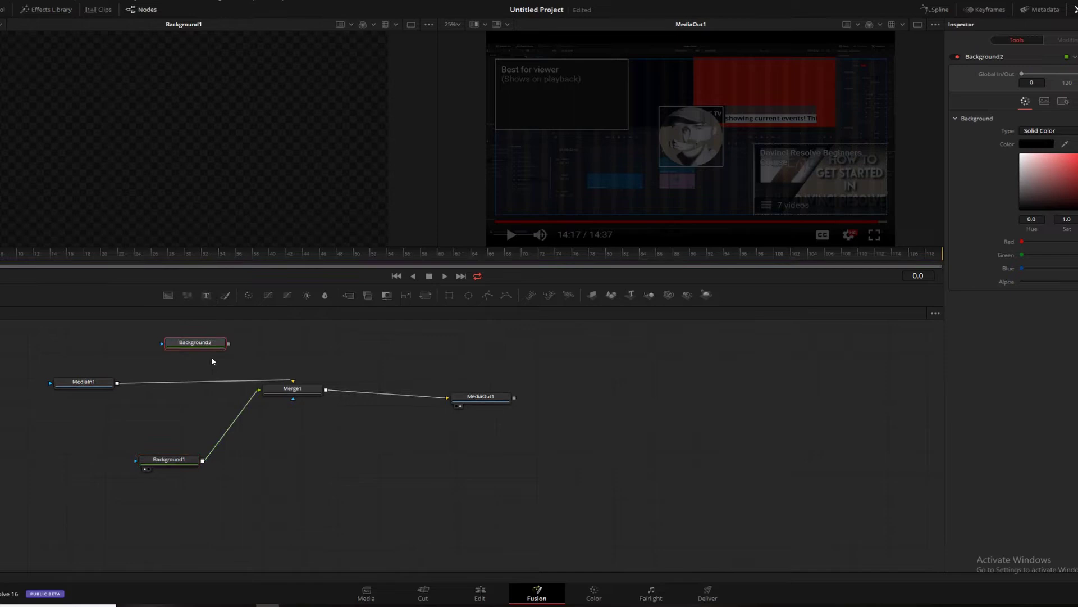
drag(175, 337, 340, 338)
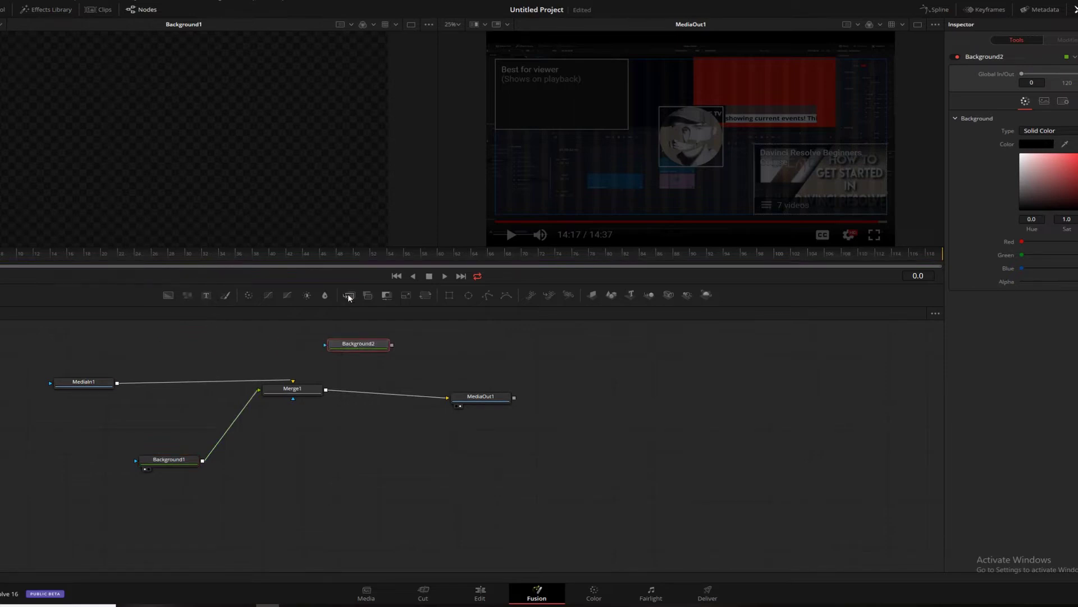
click(349, 295)
drag(423, 345, 381, 394)
drag(391, 345, 382, 391)
click(375, 346)
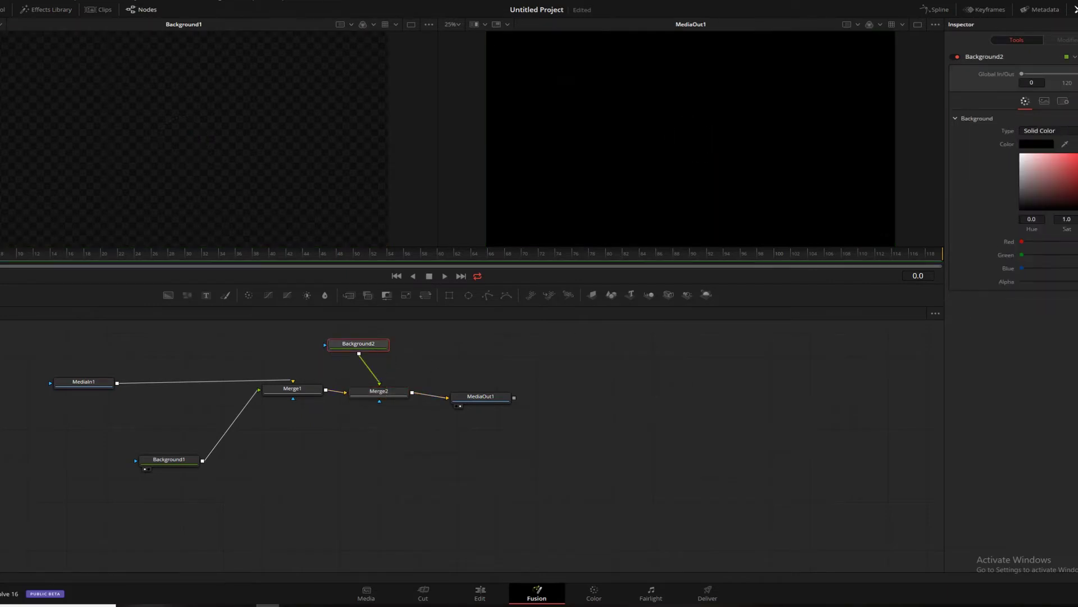
- Insert a Transform after Background2, then scale and move its rectangle to cover the "Best for viewer" box
drag(359, 344, 259, 327)
click(426, 295)
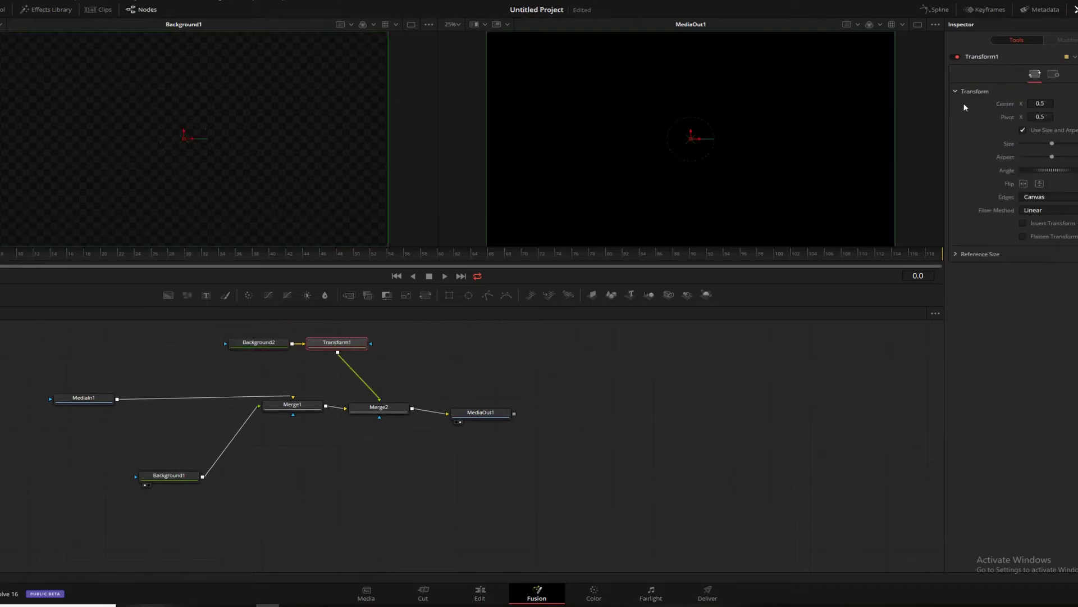
drag(894, 33, 760, 129)
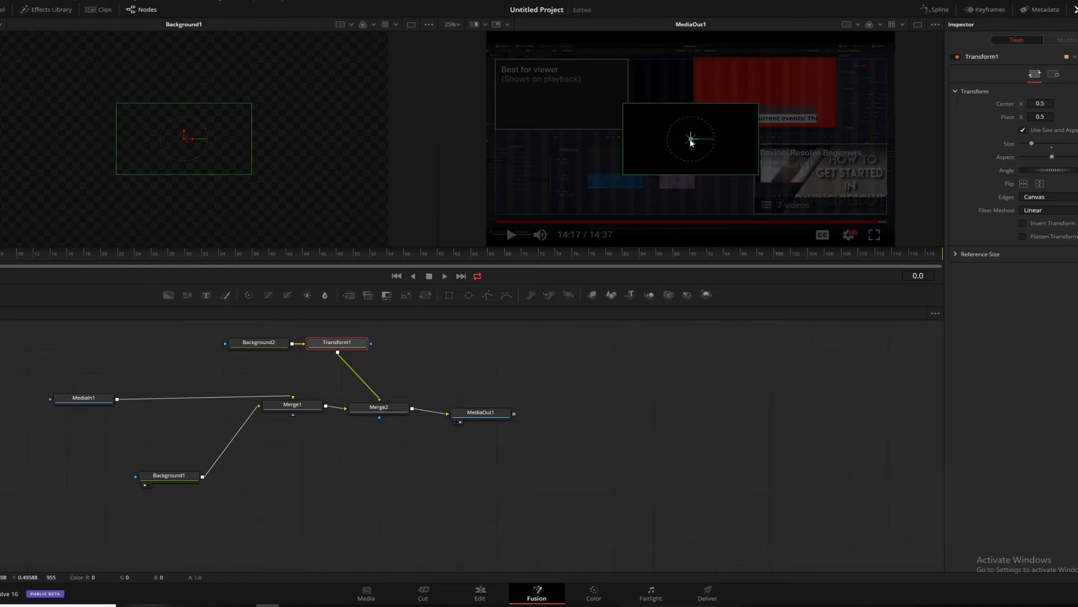
drag(691, 139, 563, 96)
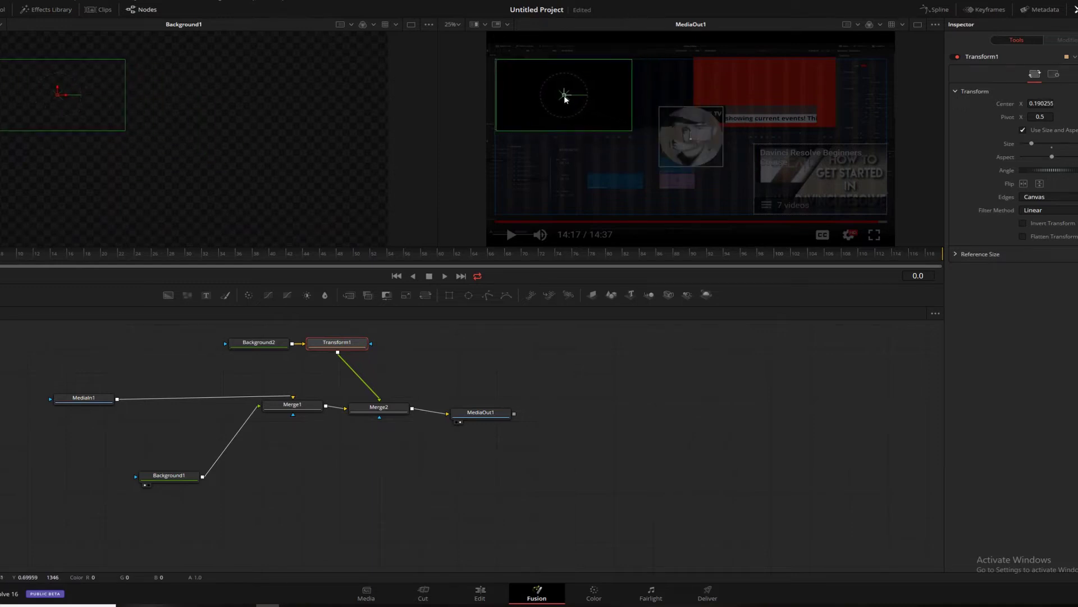
drag(632, 131, 621, 130)
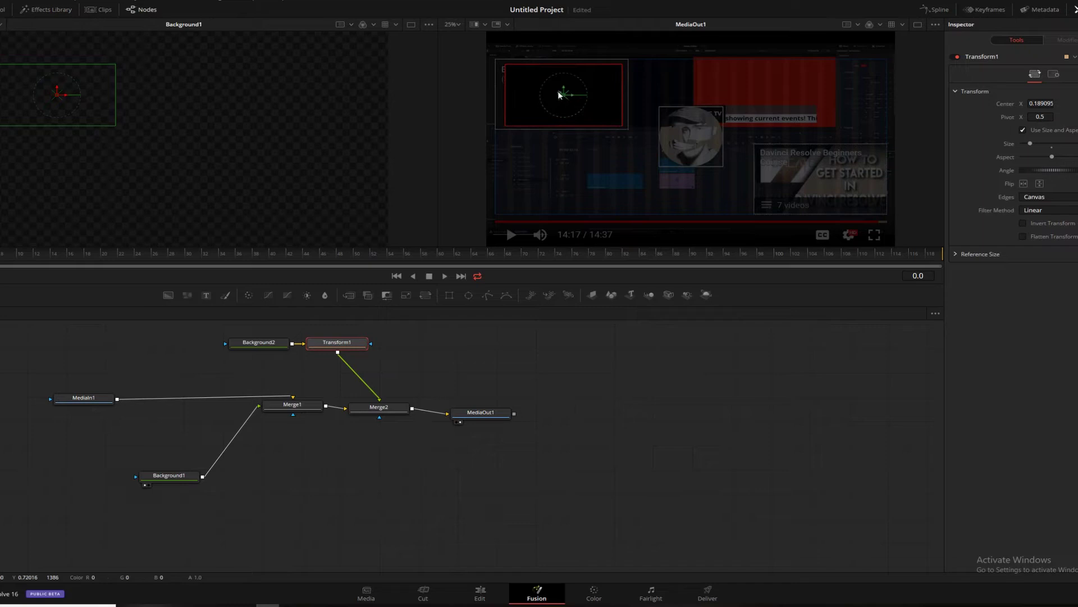
drag(566, 99, 627, 100)
drag(566, 93, 567, 95)
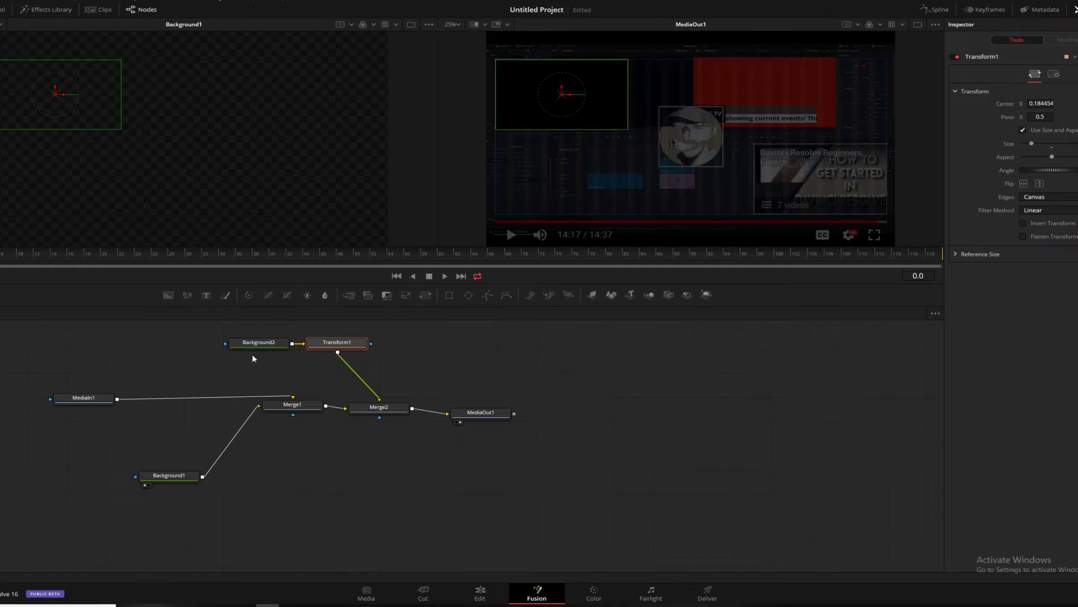
- Duplicate the Background2 and Transform1 nodes into the empty area above MediaOut1
drag(240, 328, 481, 357)
click(276, 341)
ctrl+click(339, 342)
key(ctrl+c)
key(ctrl+v)
- Insert a Merge between Merge2 and MediaOut1, connect the duplicated Transform to it, and select that Transform
drag(481, 414, 622, 417)
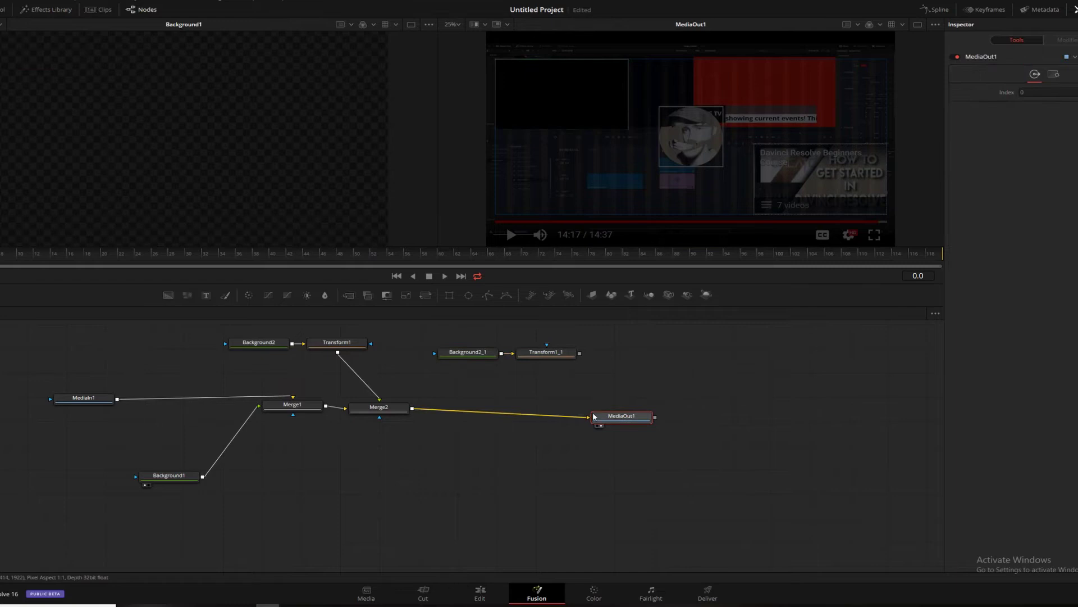
click(349, 294)
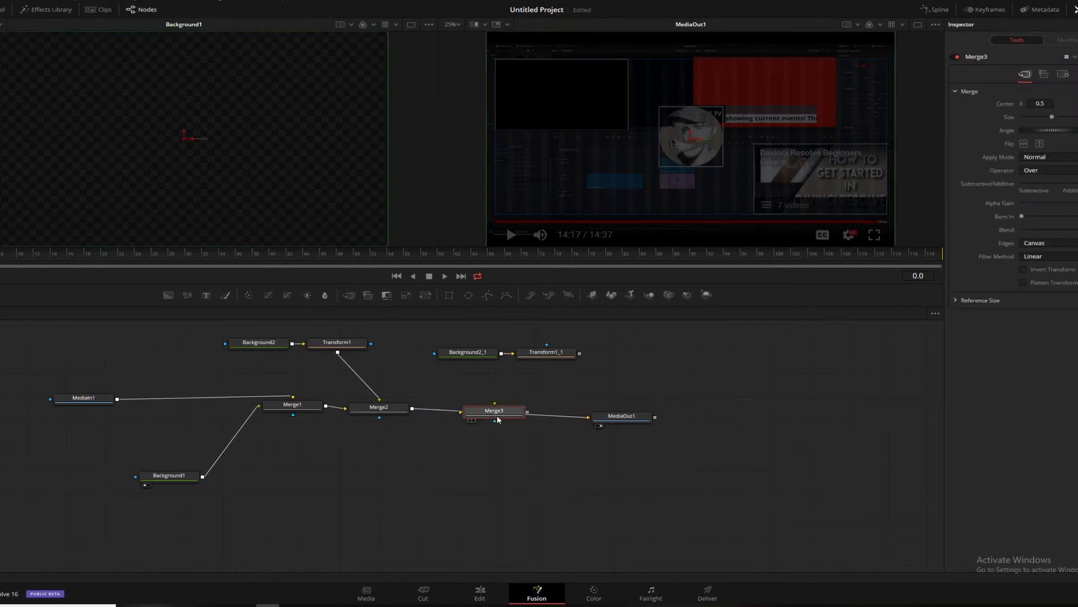
drag(498, 420, 499, 419)
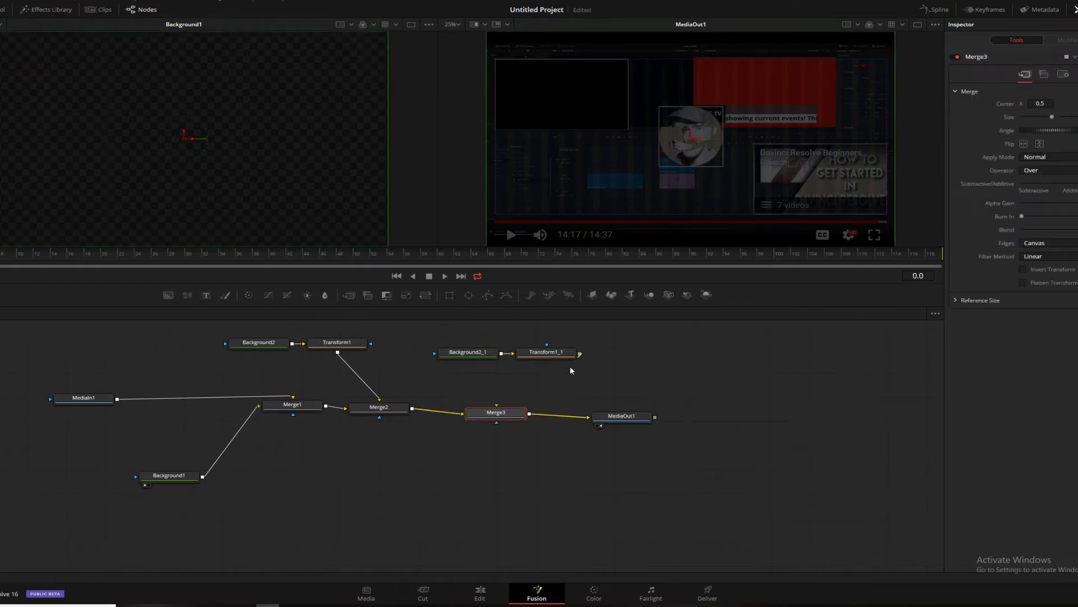
drag(579, 353, 509, 415)
click(544, 353)
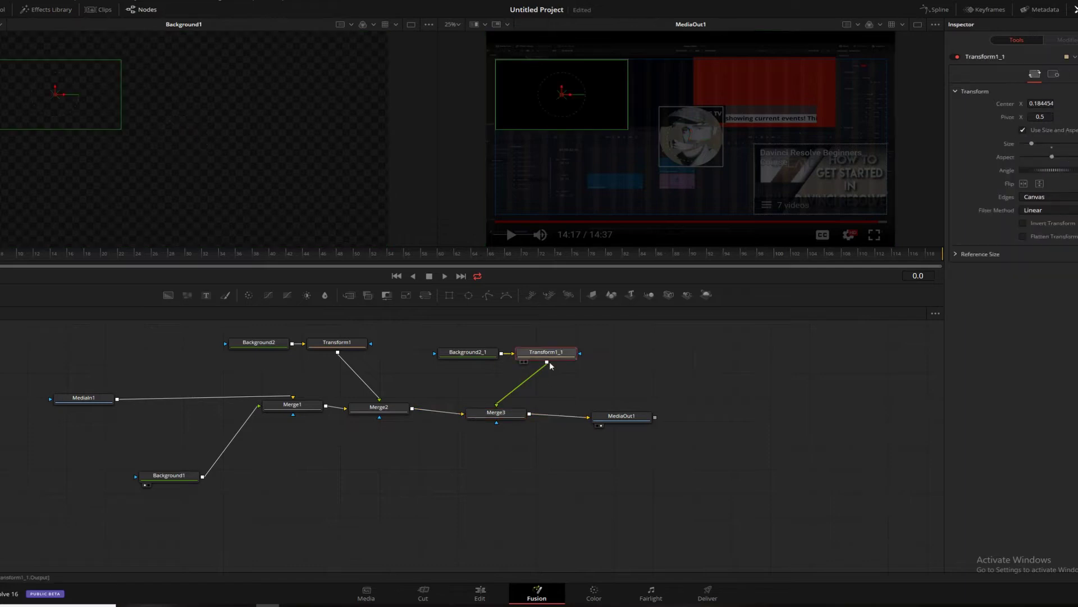
- Move the duplicated rectangle over the "7 videos" playlist box in the layout screenshot
drag(562, 94, 821, 183)
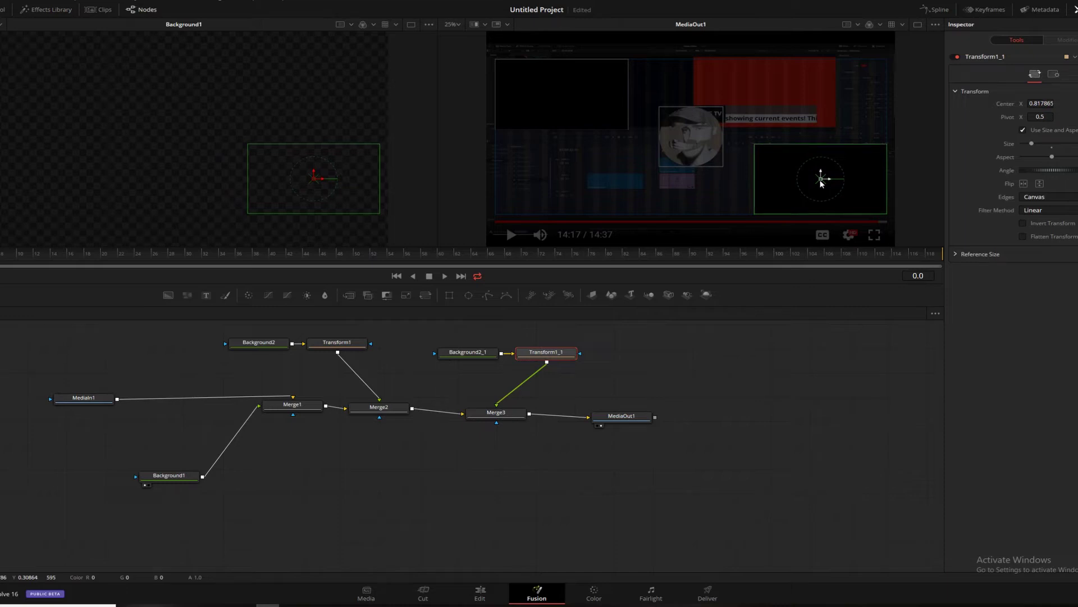
click(756, 370)
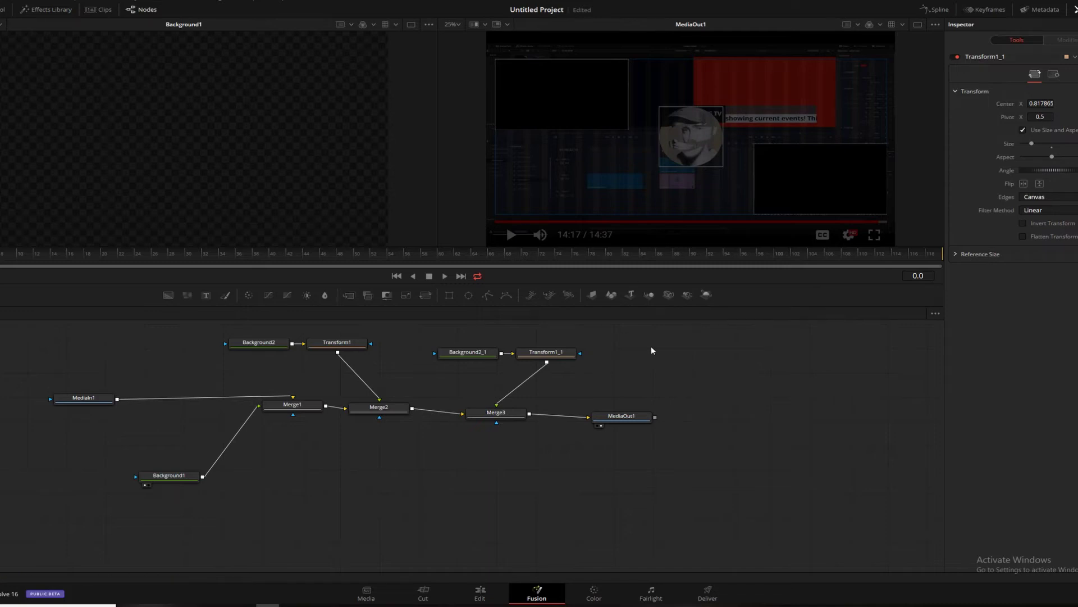
- Shift MediaOut1 away from Merge3 to make room, and add a new Background node with a Transform attached above the gap
drag(622, 416, 760, 432)
click(694, 402)
click(168, 295)
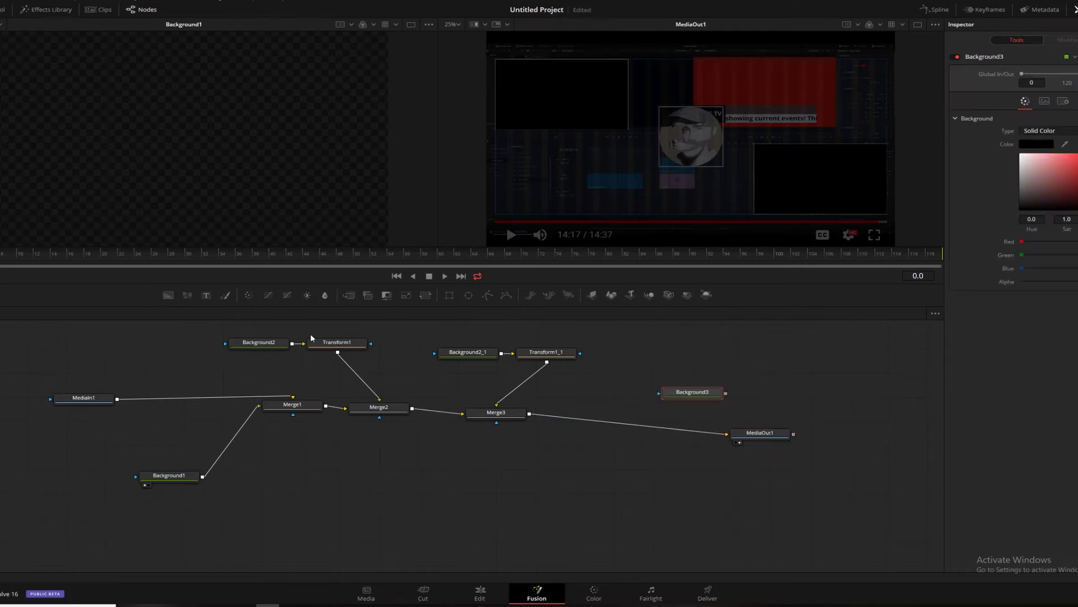
drag(683, 398, 665, 358)
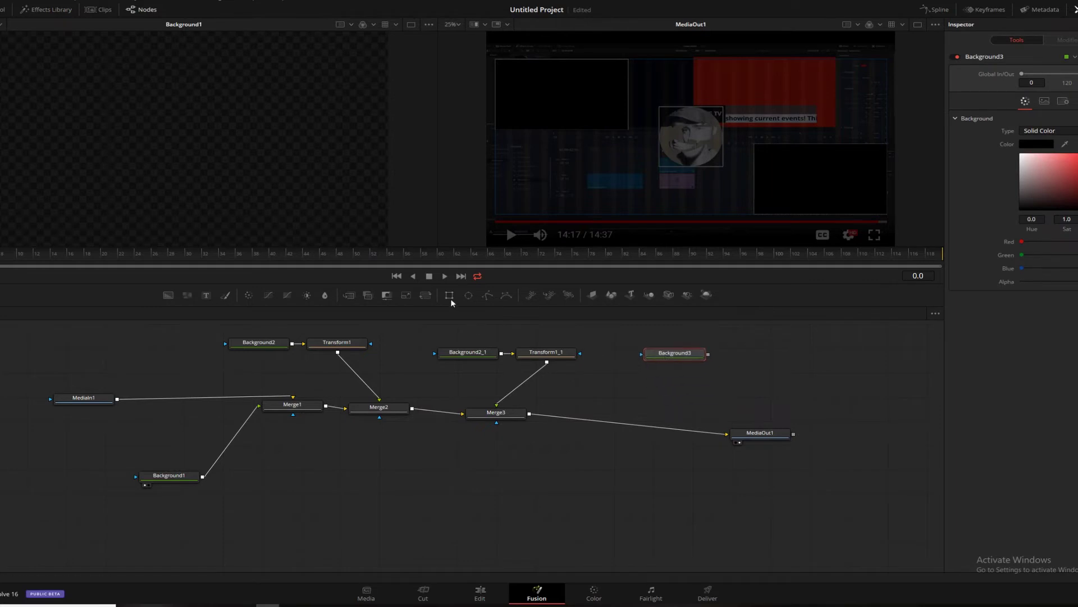
click(433, 298)
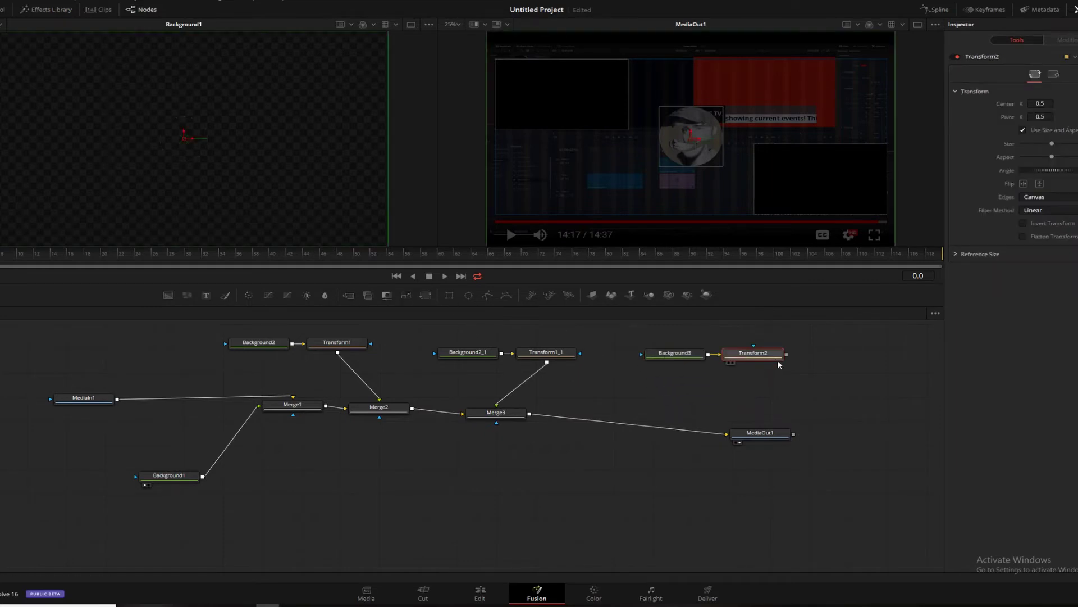
- Merge Transform2 into the flow between Merge3 and MediaOut1, and scale its rectangle down to cover the central channel avatar
click(368, 295)
drag(412, 343, 648, 441)
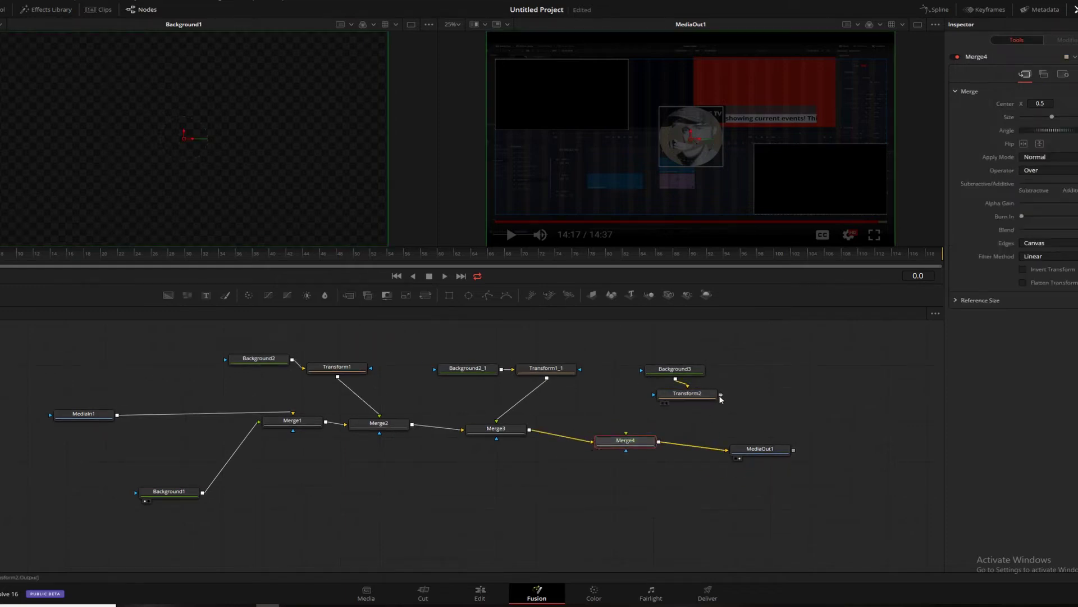
drag(720, 394, 635, 440)
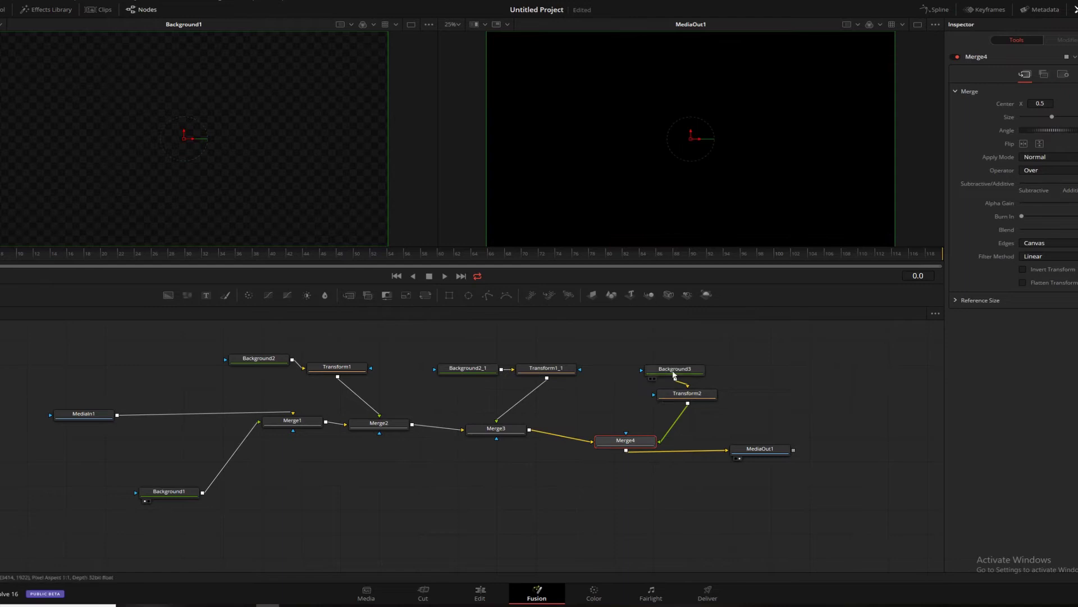
click(683, 395)
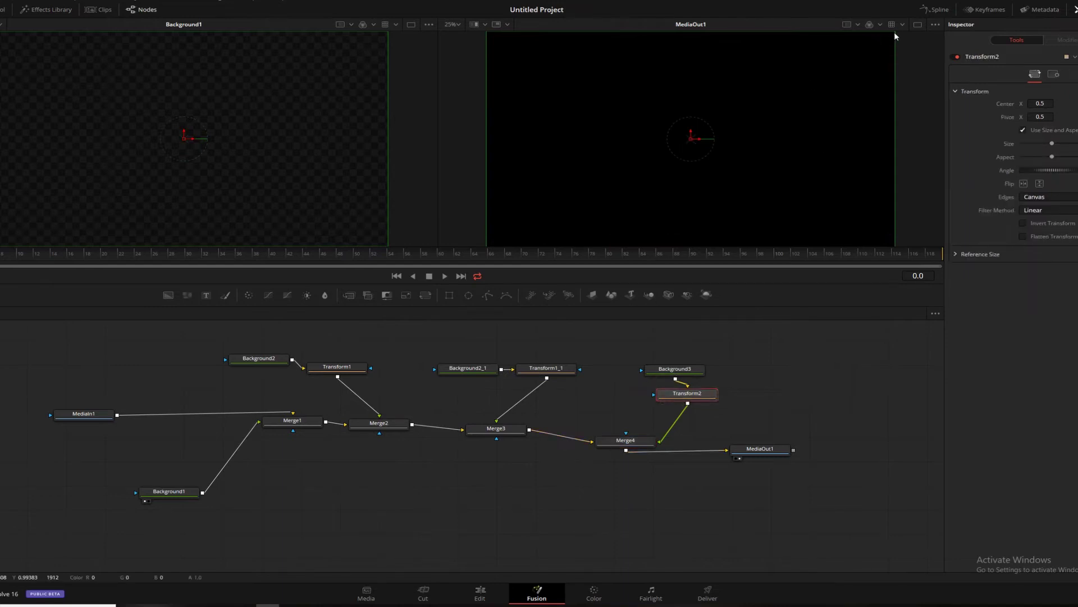
drag(895, 35, 719, 118)
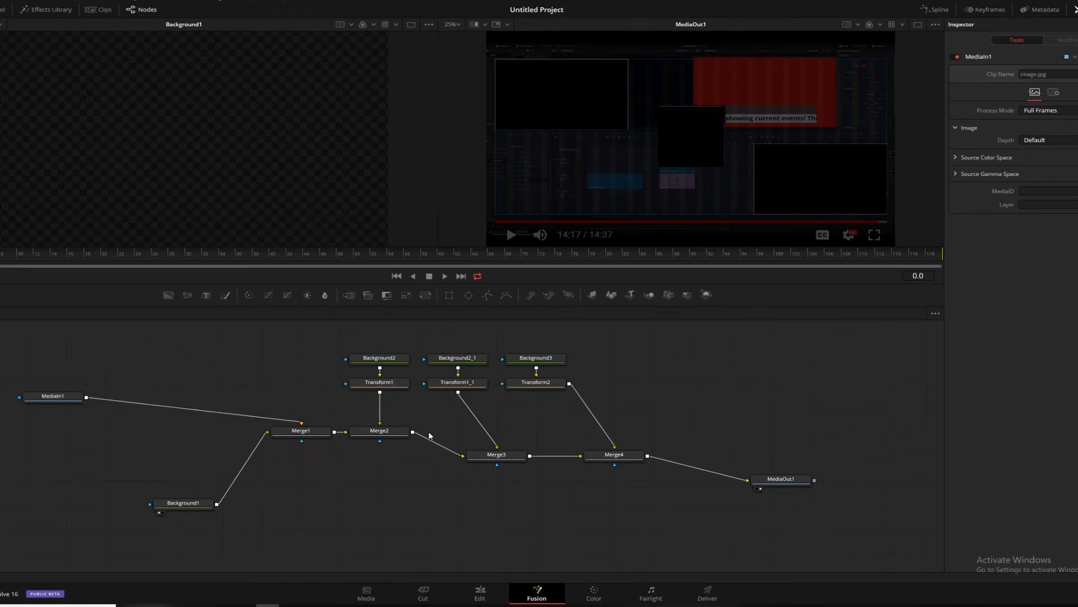
- Reposition MediaIn1 and add a fourth Background node with its own Transform in the empty area above MediaOut1
drag(58, 397, 94, 394)
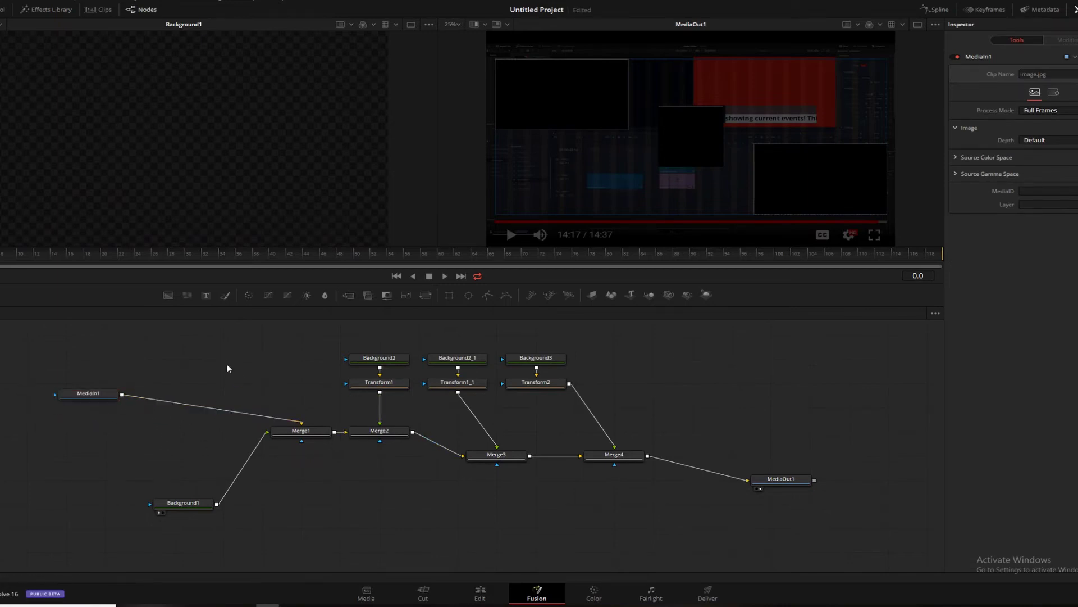
click(168, 295)
drag(227, 362, 666, 364)
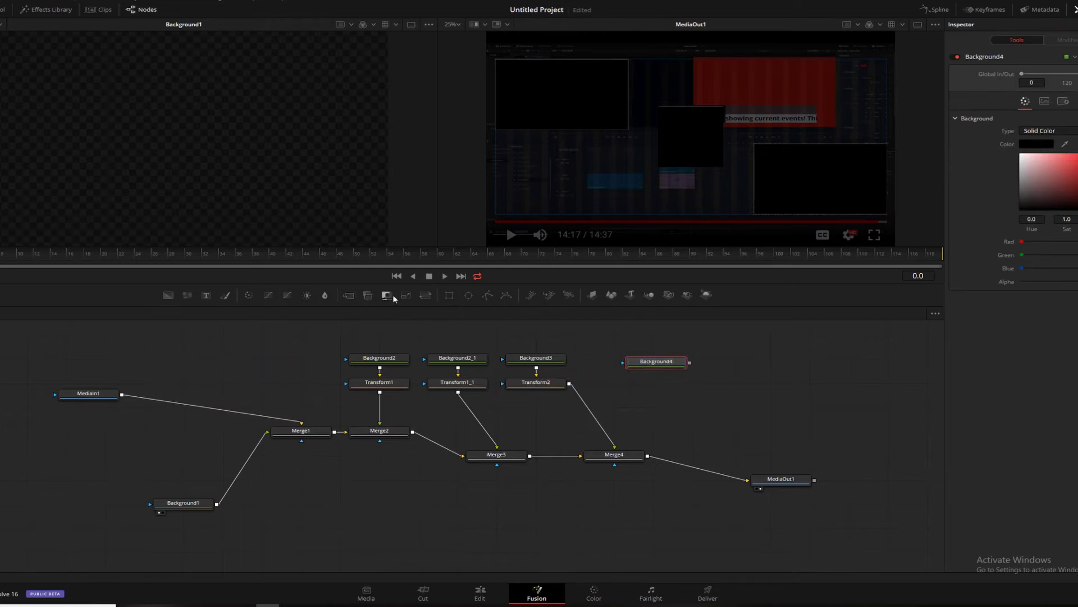
click(426, 295)
- Insert a Merge between MediaIn1 and Merge1, then move Background4 and Transform3 above it and connect Transform3 to it
drag(738, 365, 229, 417)
drag(759, 342, 625, 380)
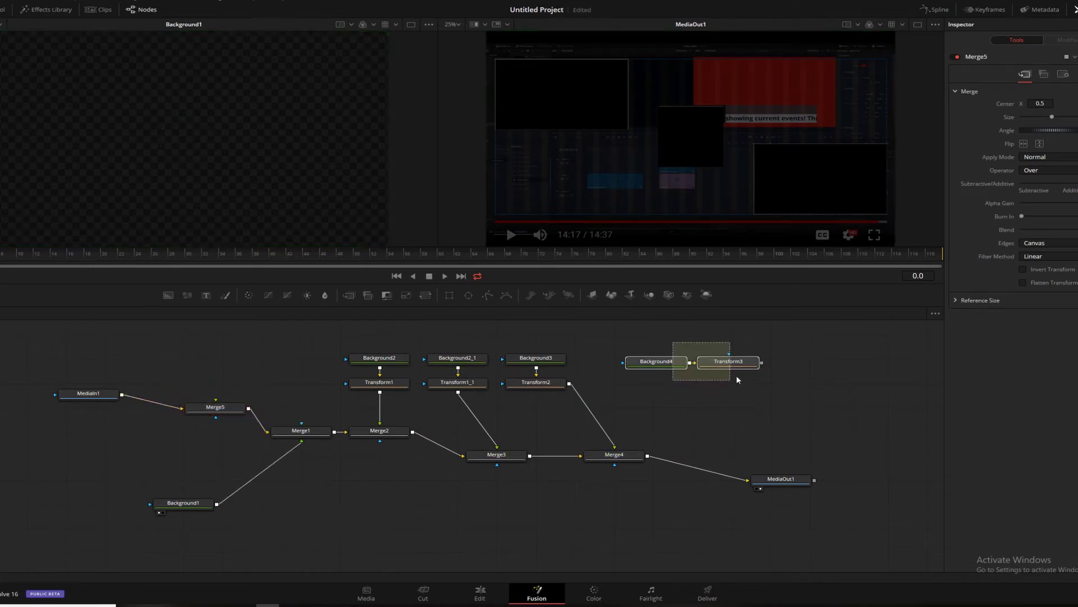
drag(755, 363, 216, 405)
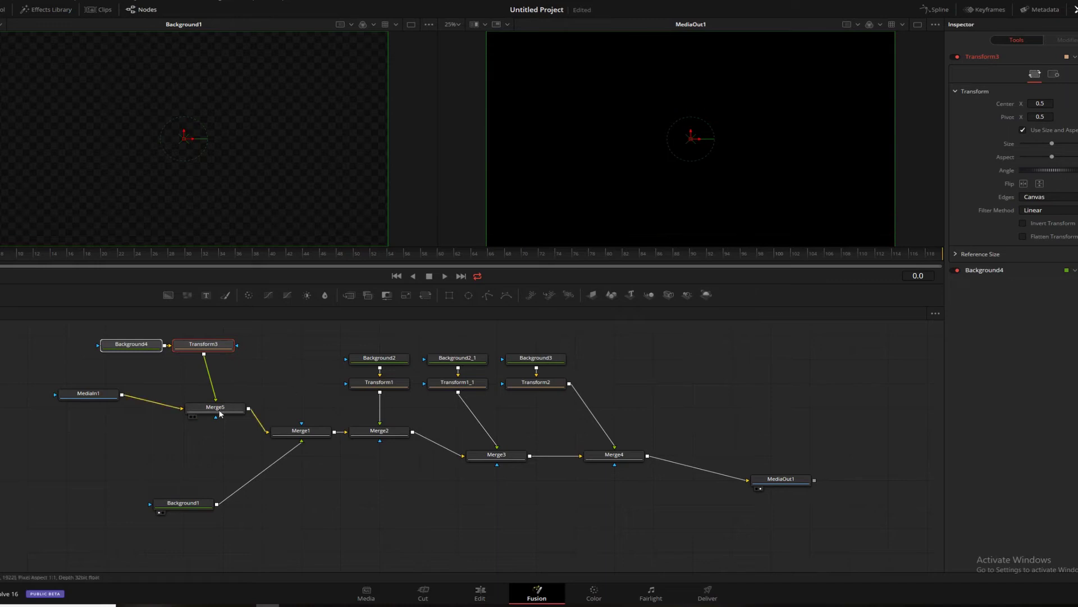
- Set Background4's solid colour to light grey
click(147, 345)
click(1022, 183)
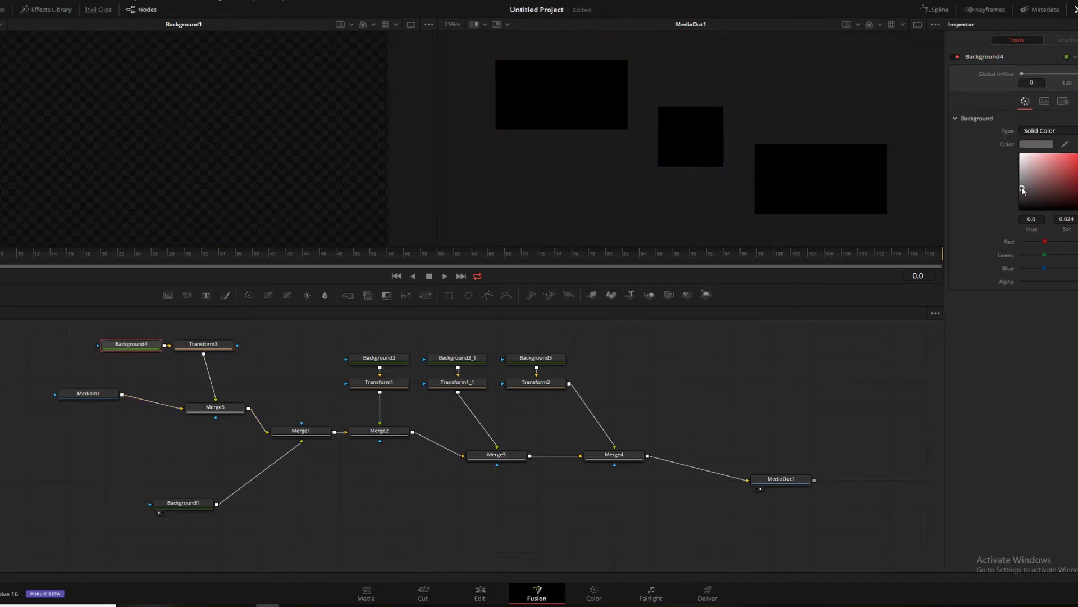
drag(1009, 183, 1018, 168)
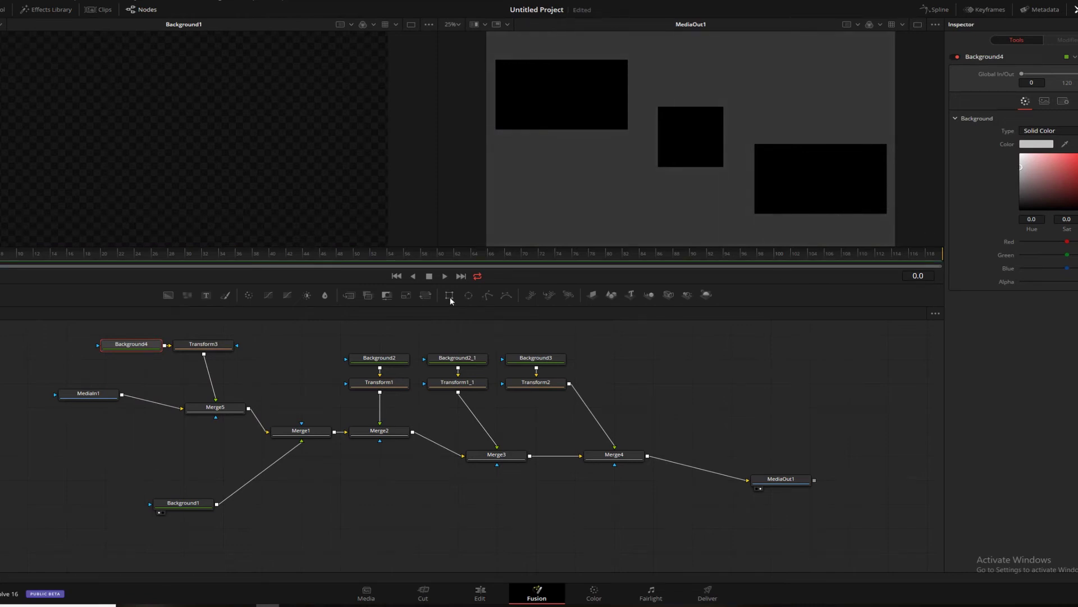
- Unlink Transform3's size and aspect, and reduce its X and Y sizes so the grey panel frames the three placeholder boxes
click(203, 345)
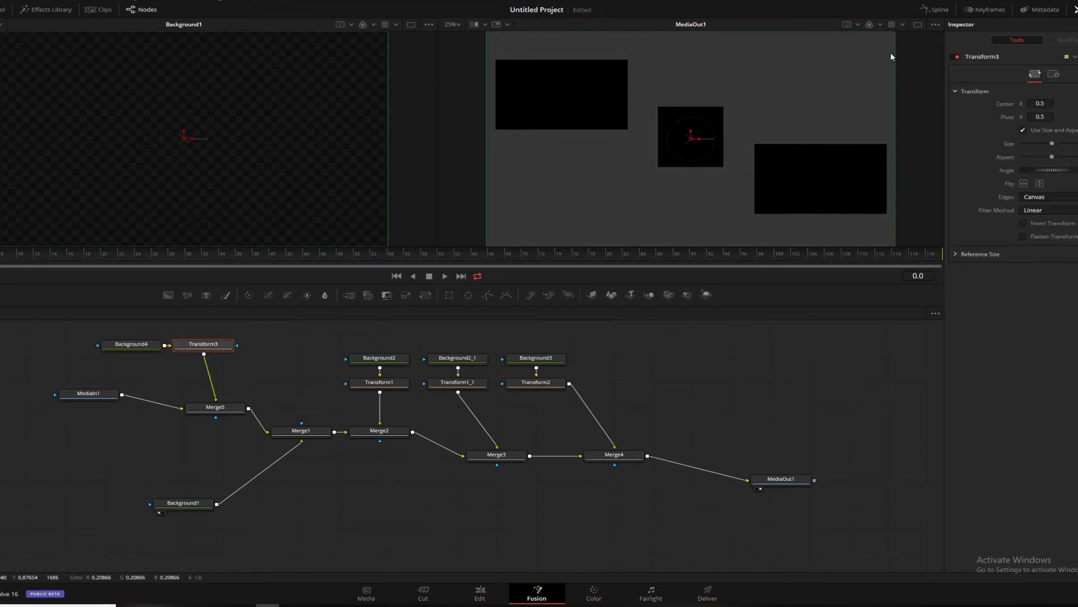
mouse_move(894, 35)
mouse_down()
mouse_move(866, 41)
mouse_move(880, 41)
mouse_up()
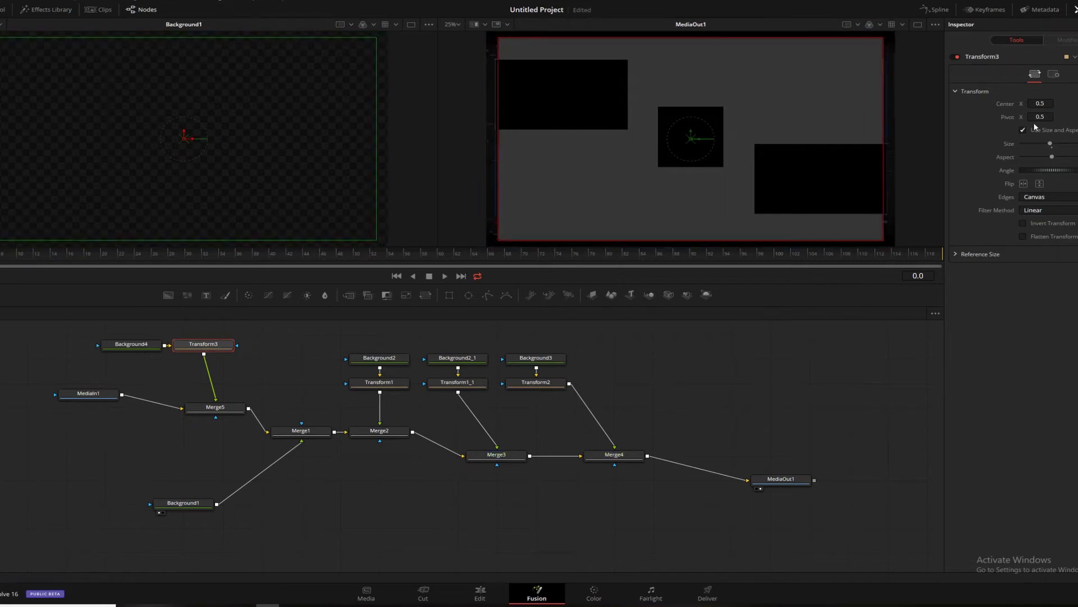
click(1023, 131)
drag(1054, 145, 1023, 157)
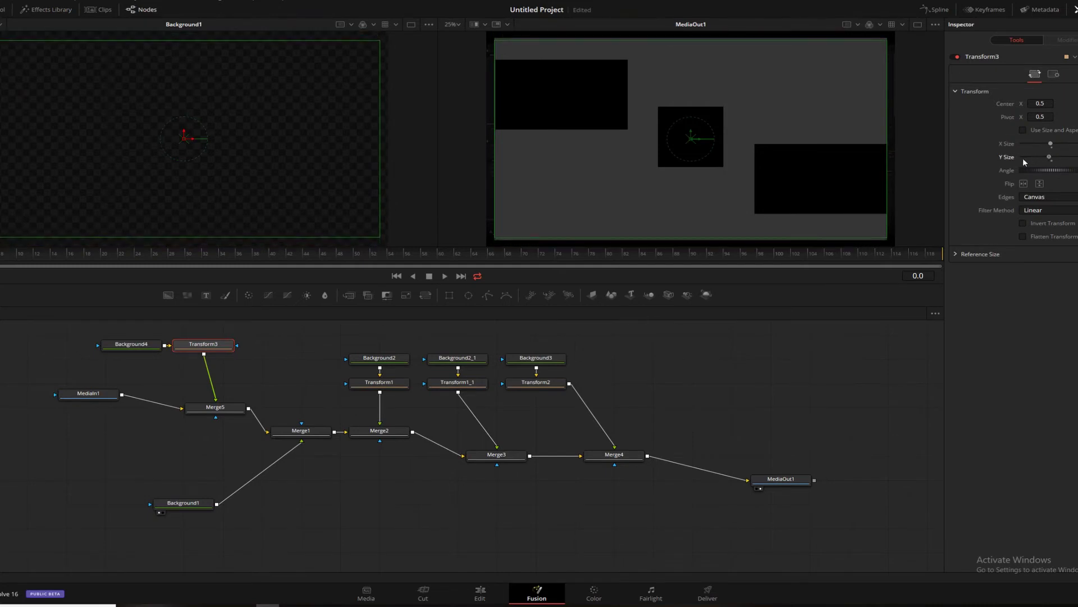
drag(951, 157, 976, 156)
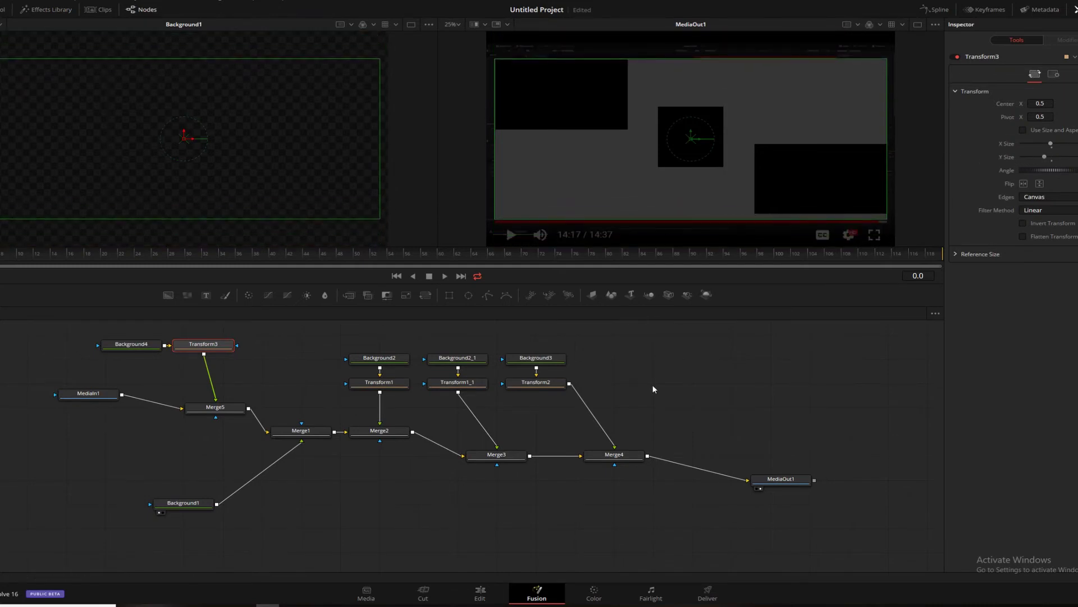
- Delete the MediaIn1 layout screenshot and feed a new Background node into Merge5 in its place
click(89, 393)
key(Delete)
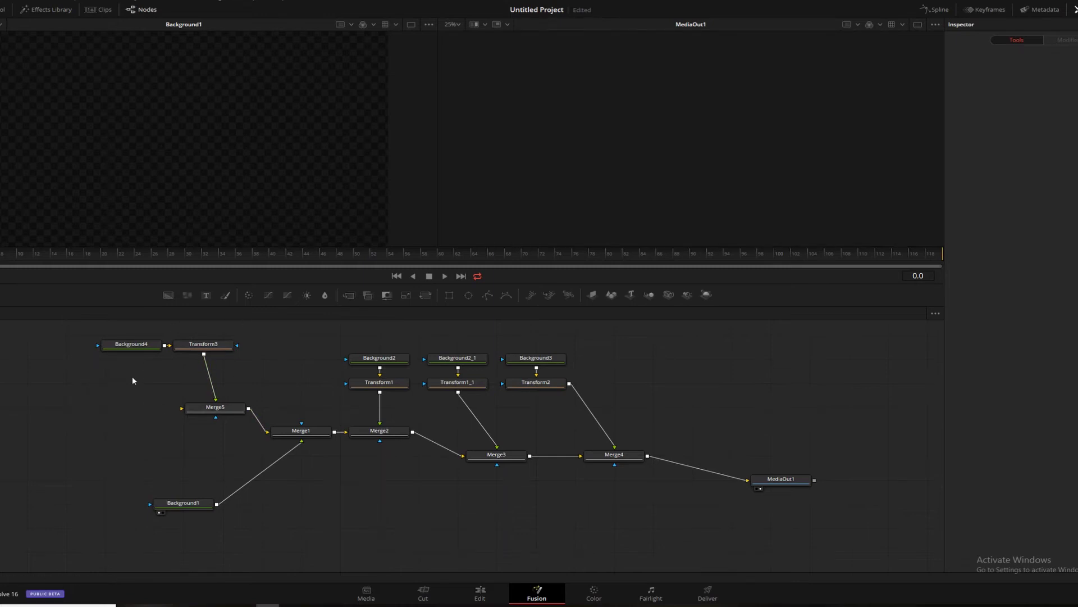
drag(168, 296, 191, 409)
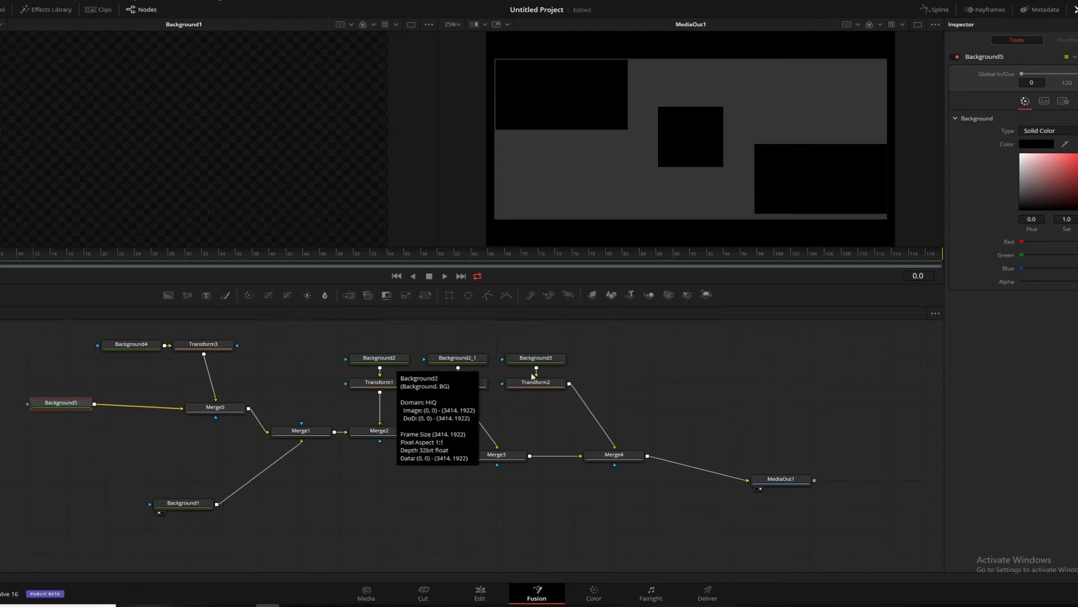
drag(553, 341, 545, 386)
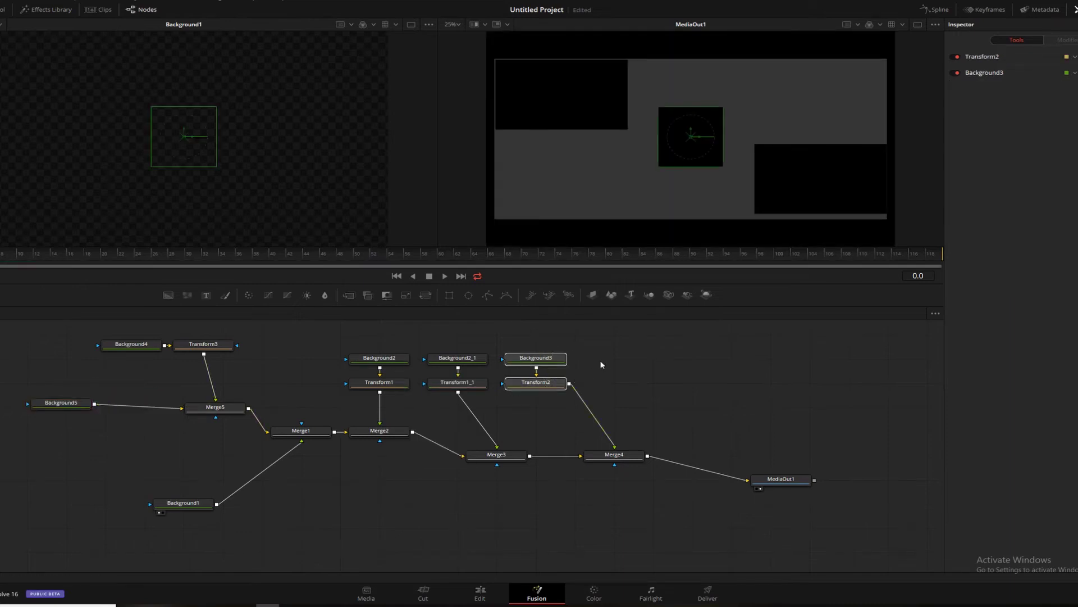
click(629, 365)
drag(1077, 281, 1021, 281)
key(ctrl+z)
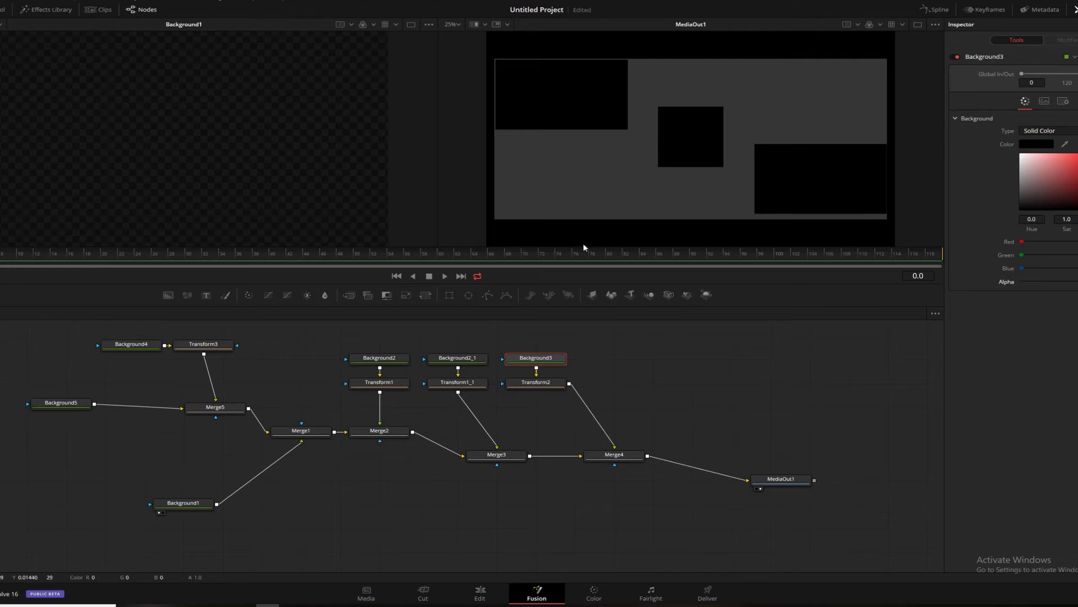
- Move Background5 slightly down and set its solid colour to bright red
click(67, 405)
mouse_move(69, 402)
mouse_down()
mouse_move(55, 413)
mouse_move(70, 418)
mouse_up()
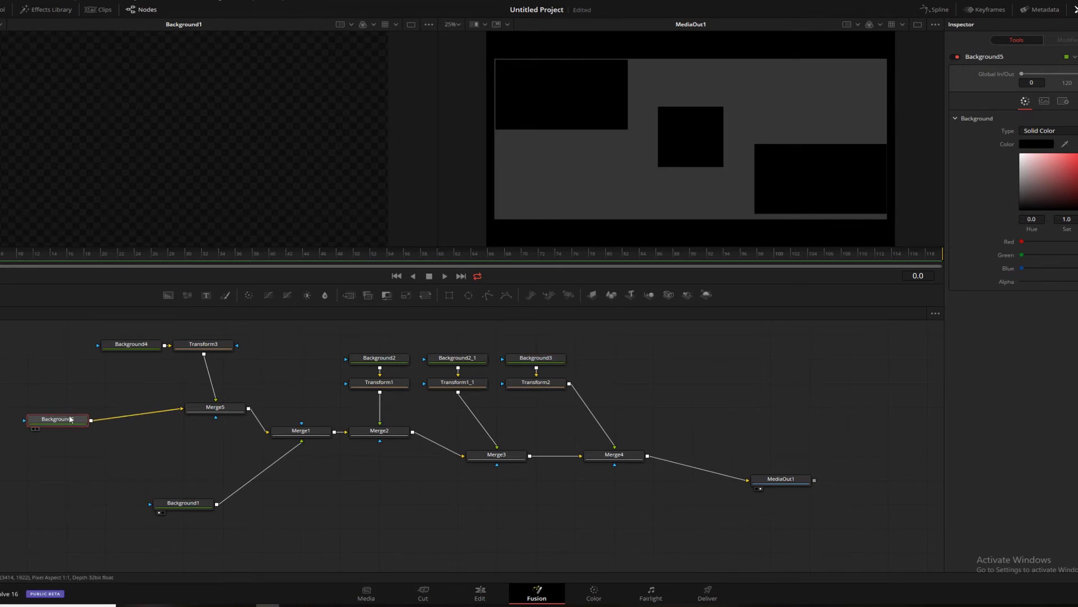
drag(1039, 169, 1076, 160)
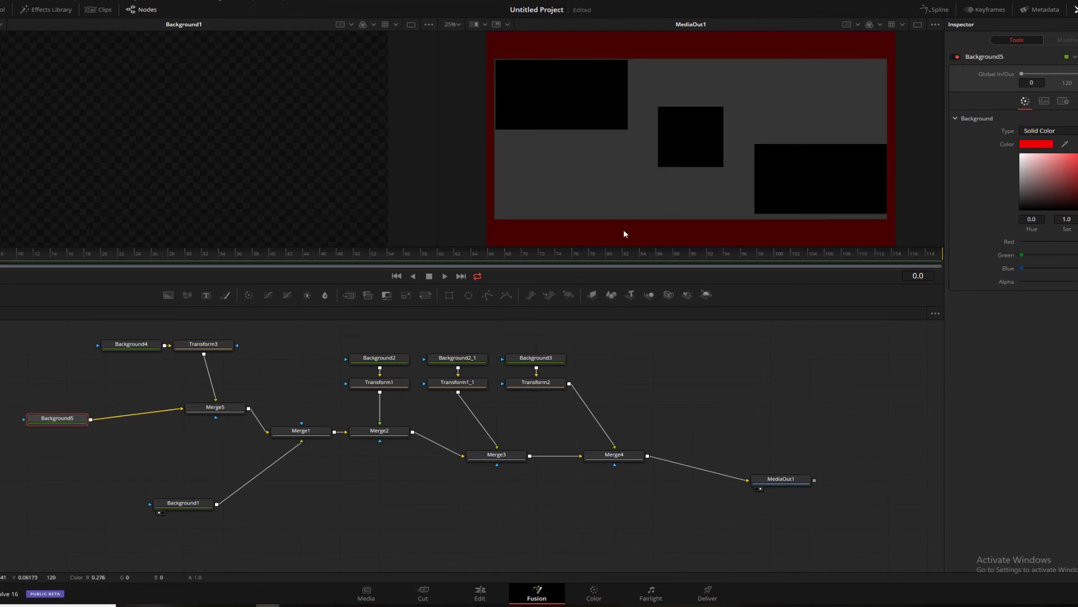
- Lower the alpha of Background4, Background2, Background2_1 and Background3 to make the panel and placeholder boxes semi-transparent
click(132, 344)
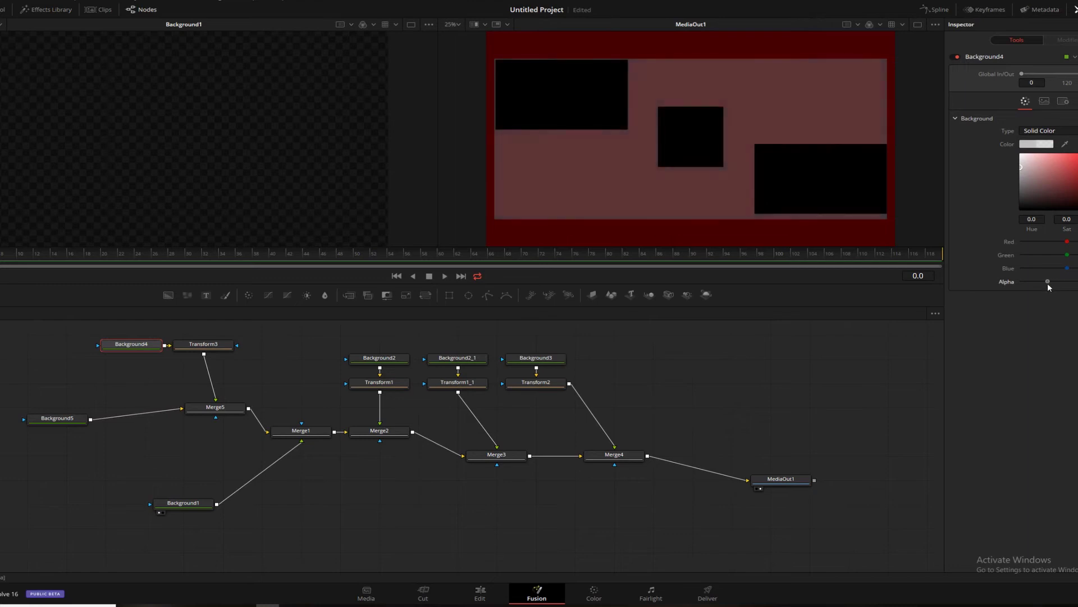
click(360, 358)
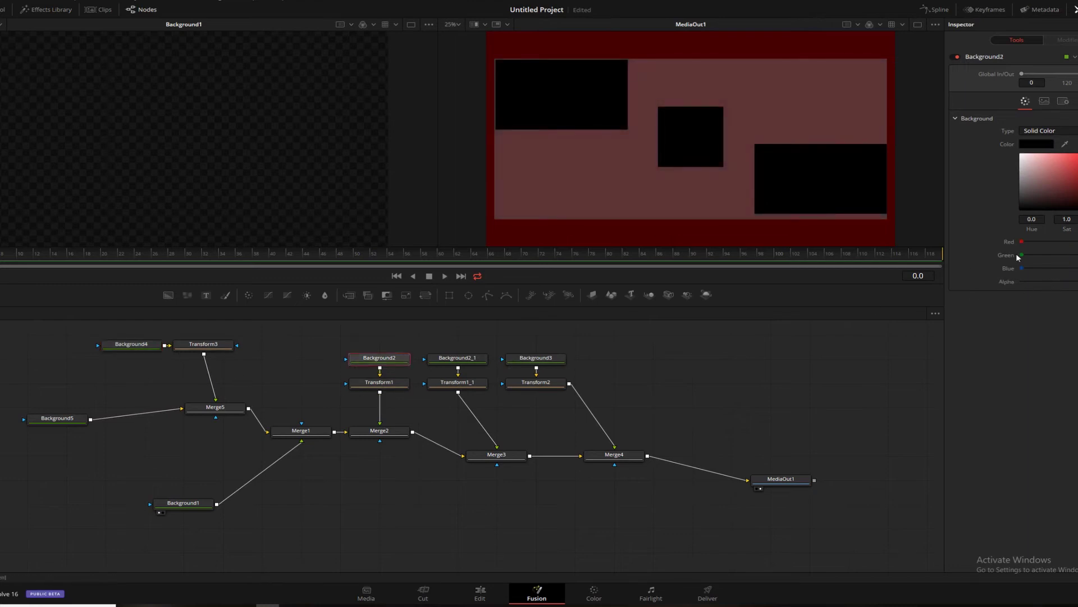
mouse_move(1047, 284)
mouse_down()
mouse_move(1037, 284)
mouse_move(1048, 281)
mouse_up()
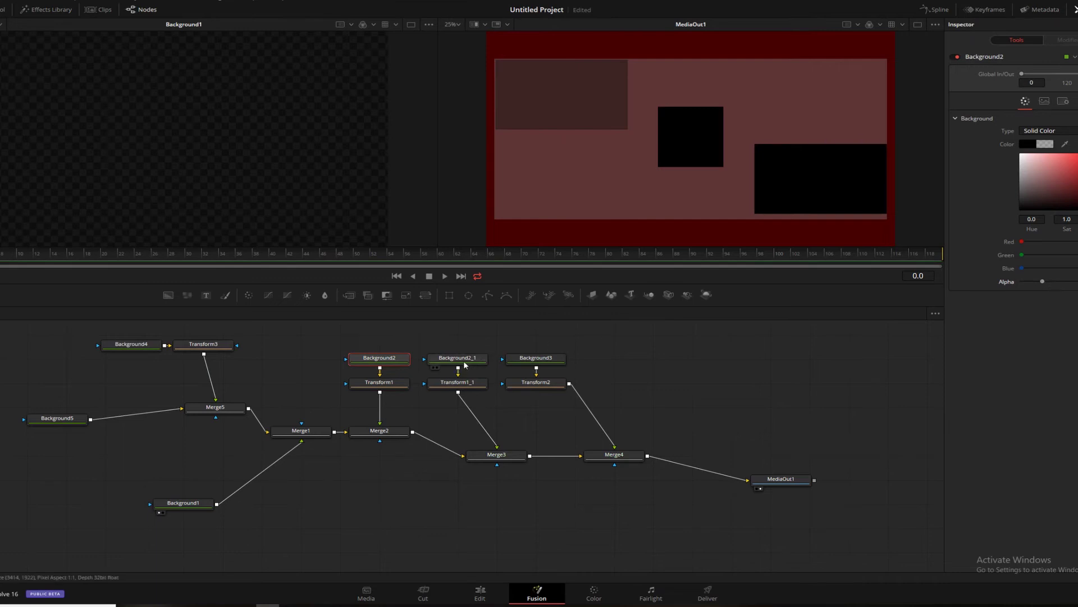
click(465, 365)
click(1045, 282)
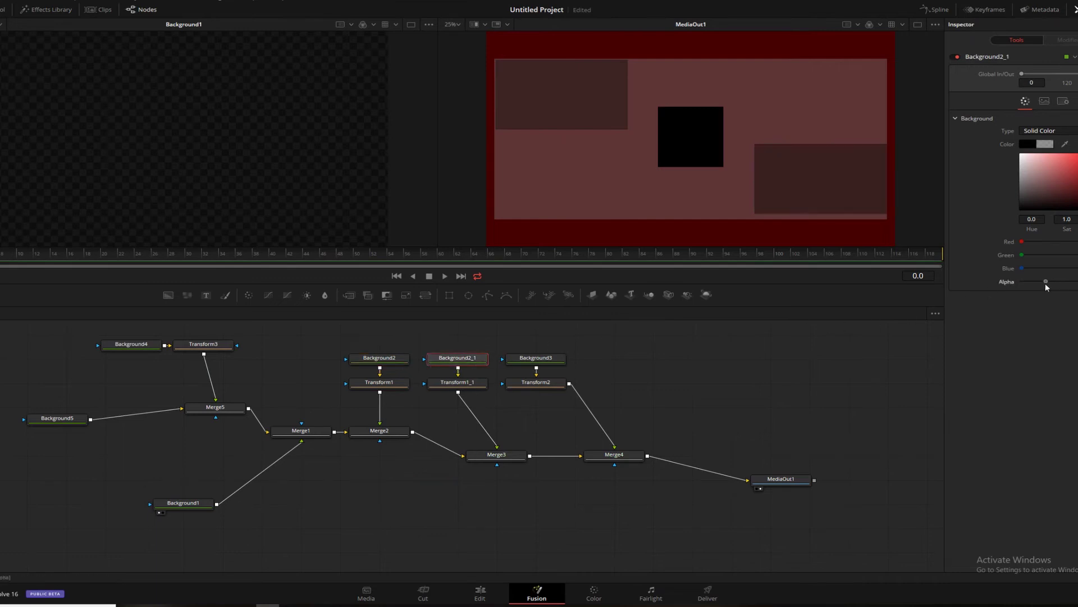
click(557, 363)
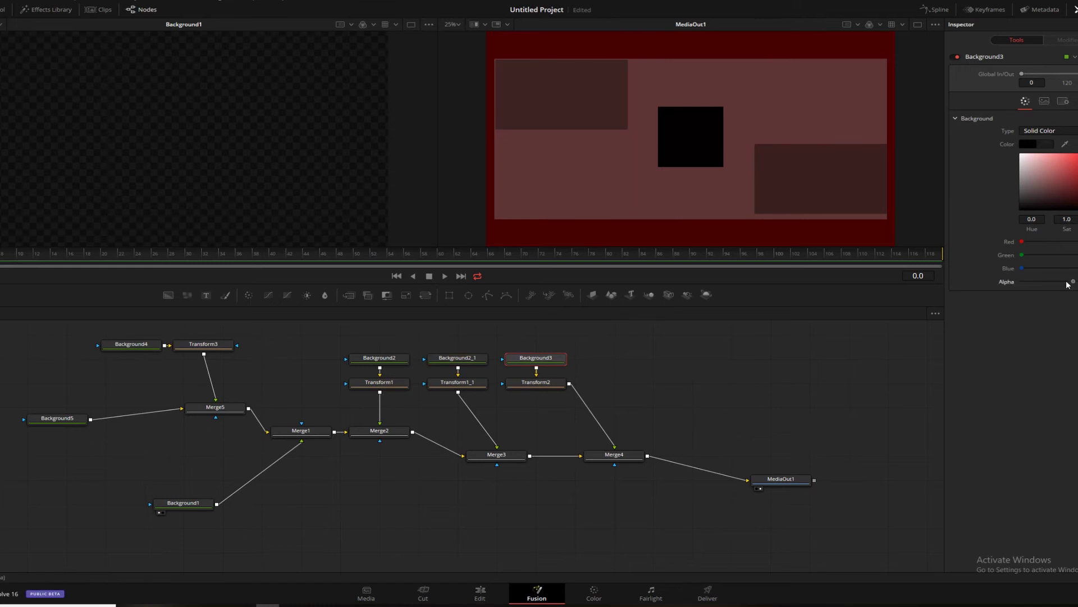
drag(1067, 283, 1044, 282)
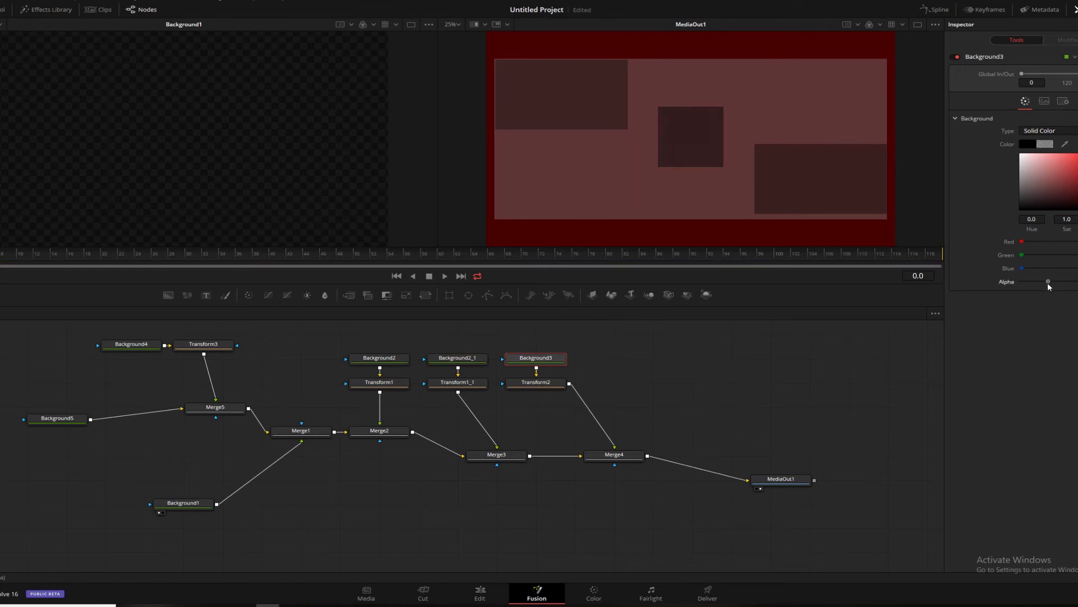
- Move all the other nodes away from Background5 and shift Background5 further out, opening a wide gap before Merge5
click(57, 420)
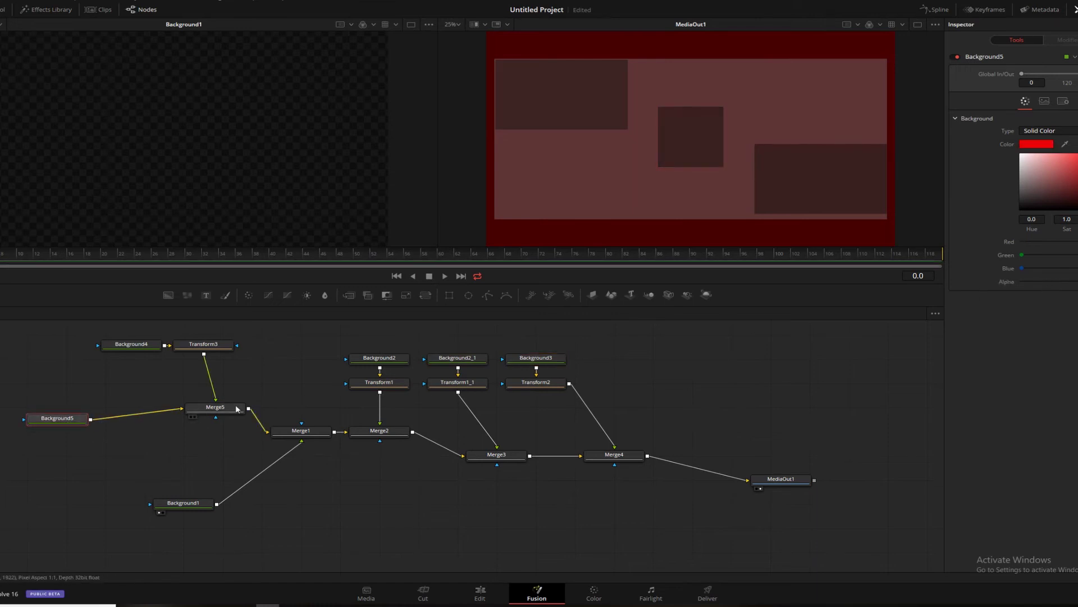
drag(131, 330, 816, 531)
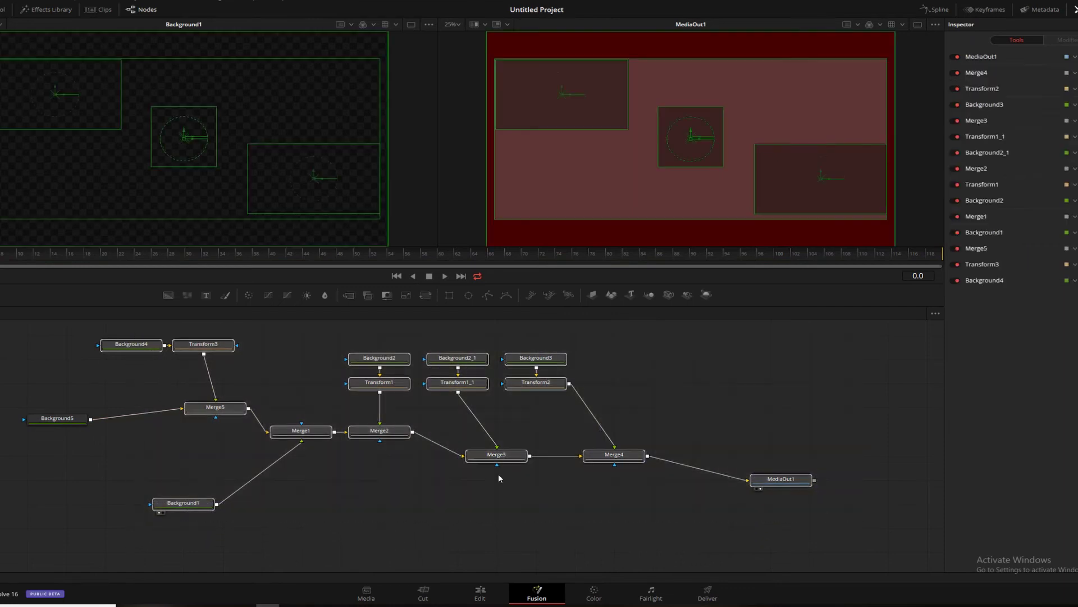
drag(136, 345, 427, 344)
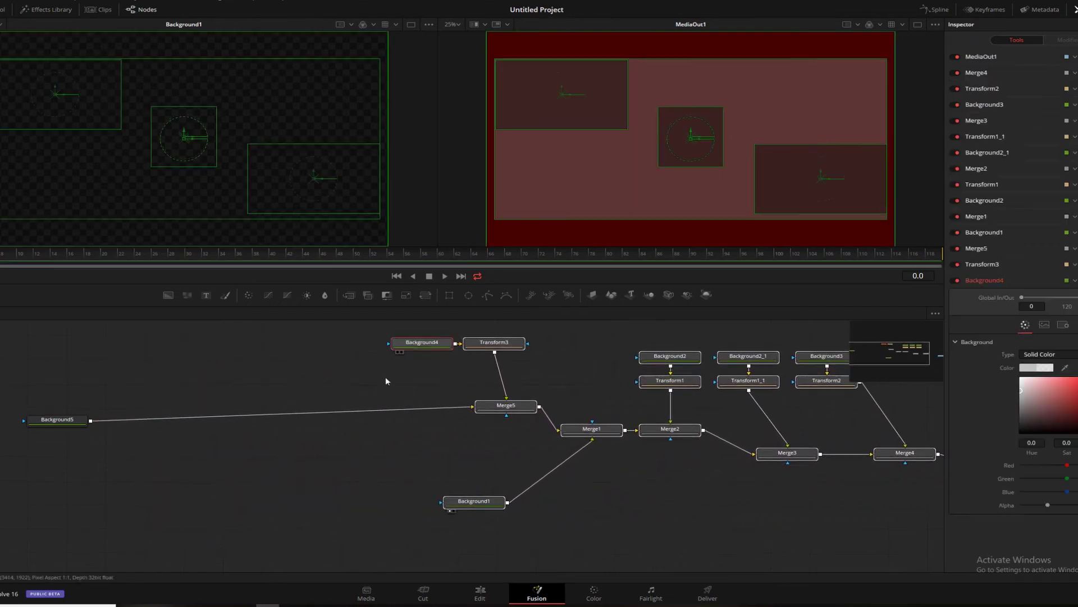
drag(61, 420, 2, 395)
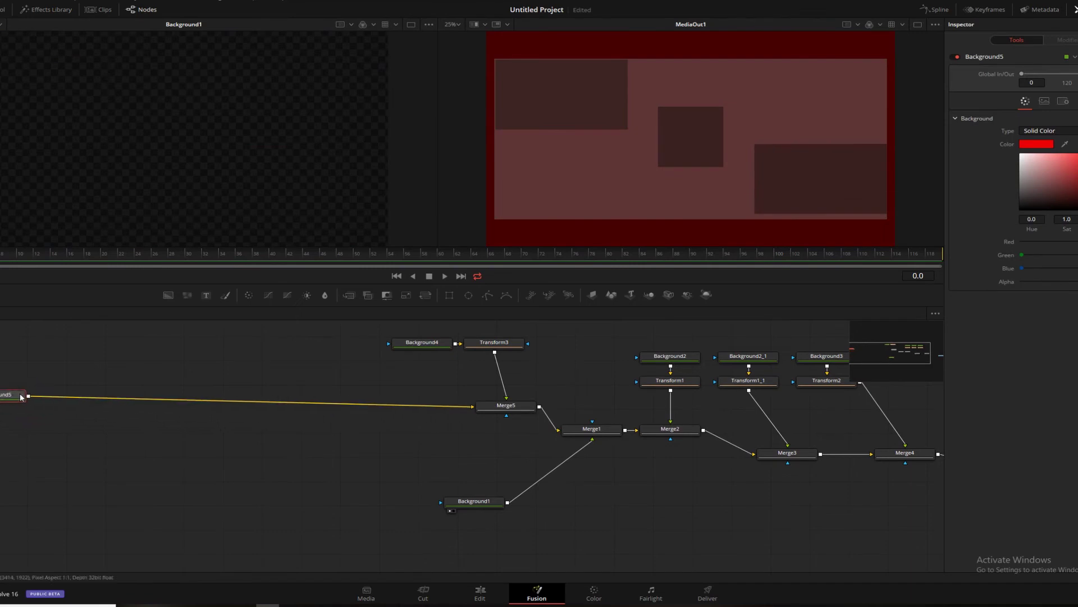
- Add a black Background node and merge it over Background5, ahead of Merge5
click(107, 352)
click(168, 295)
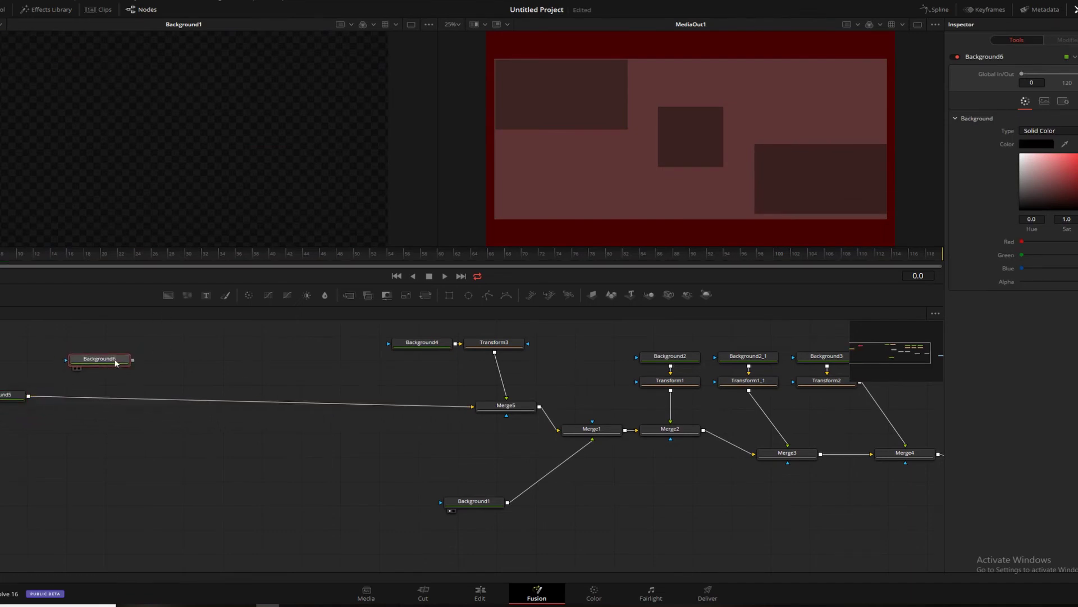
drag(115, 363, 112, 360)
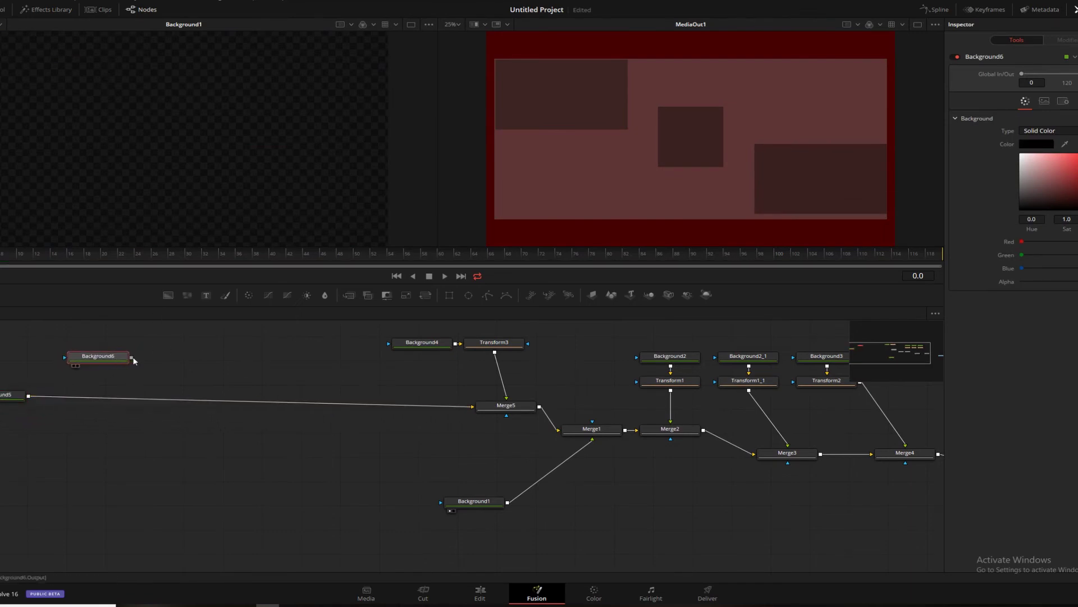
click(308, 352)
click(349, 295)
drag(308, 344, 95, 397)
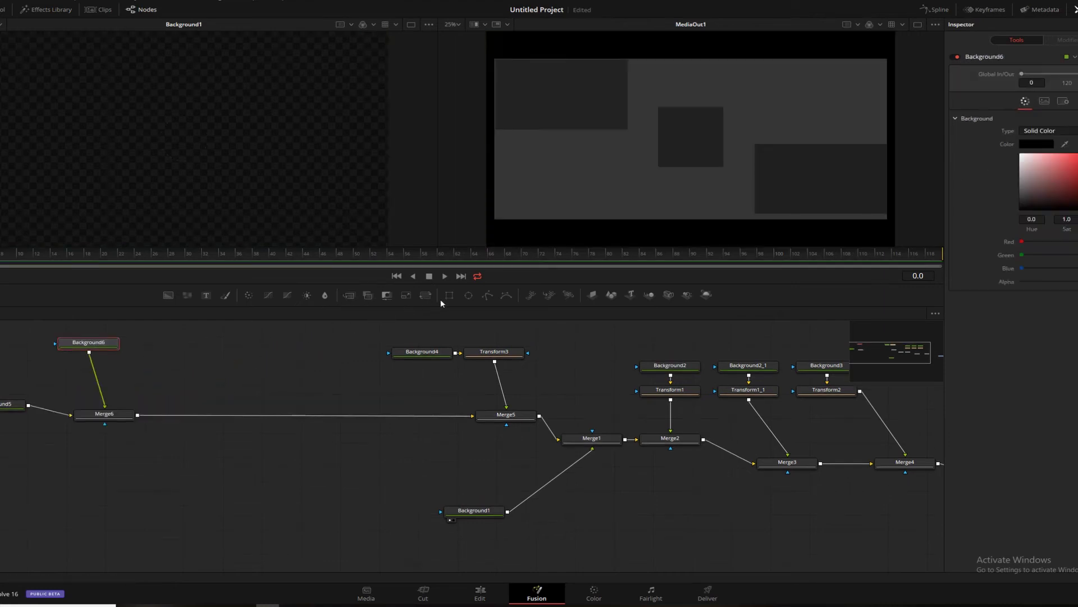
- Mask Background6 with a polygon covering the frame's left side along a diagonal edge, and move the upper video placeholder above the lower one
click(492, 294)
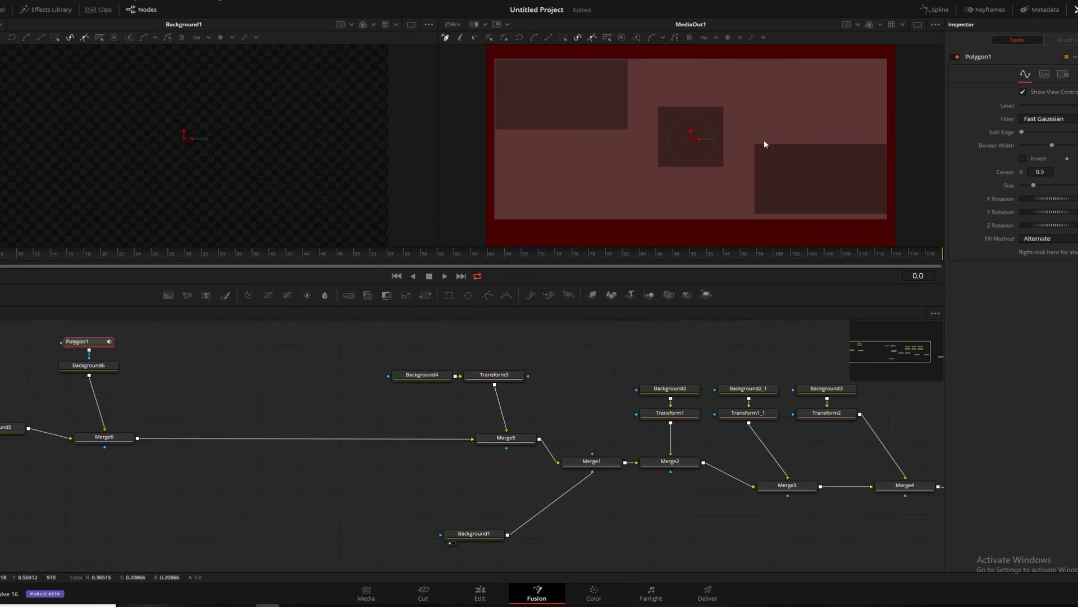
scroll(764, 144, down, 2)
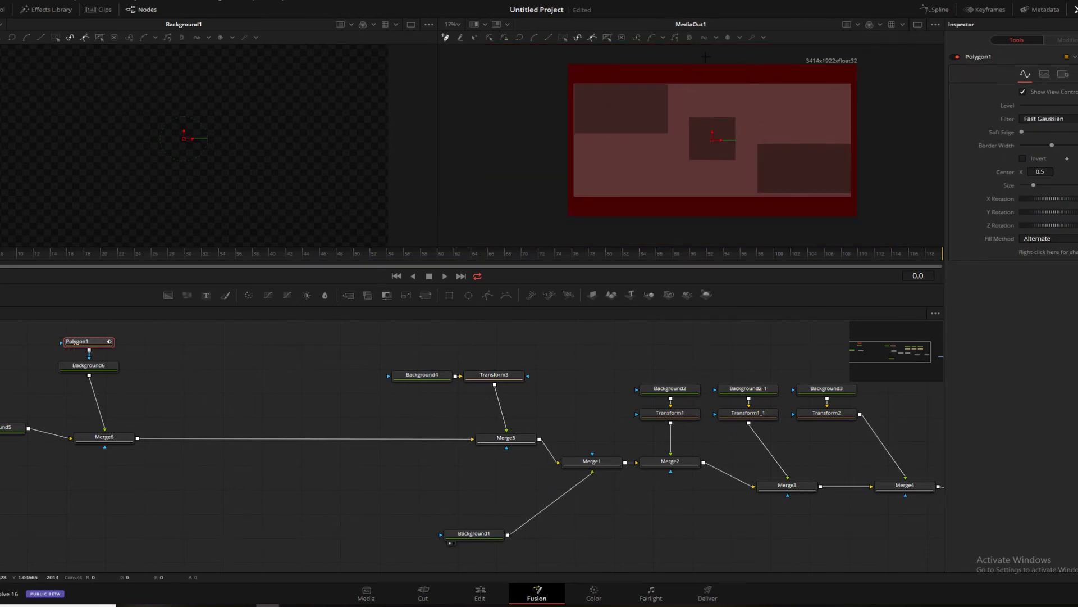
click(677, 414)
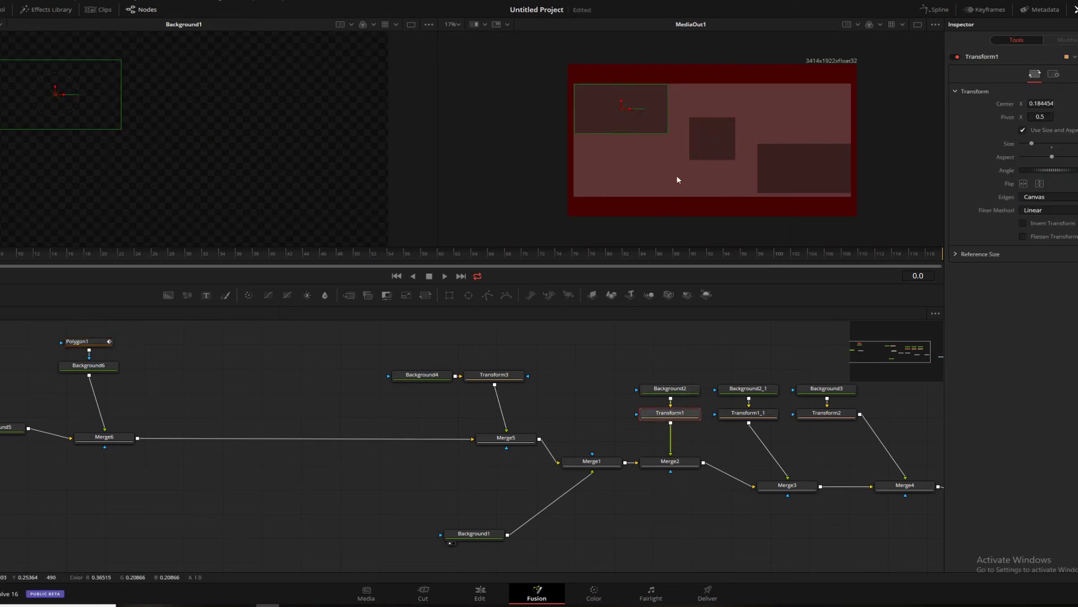
drag(627, 111, 811, 106)
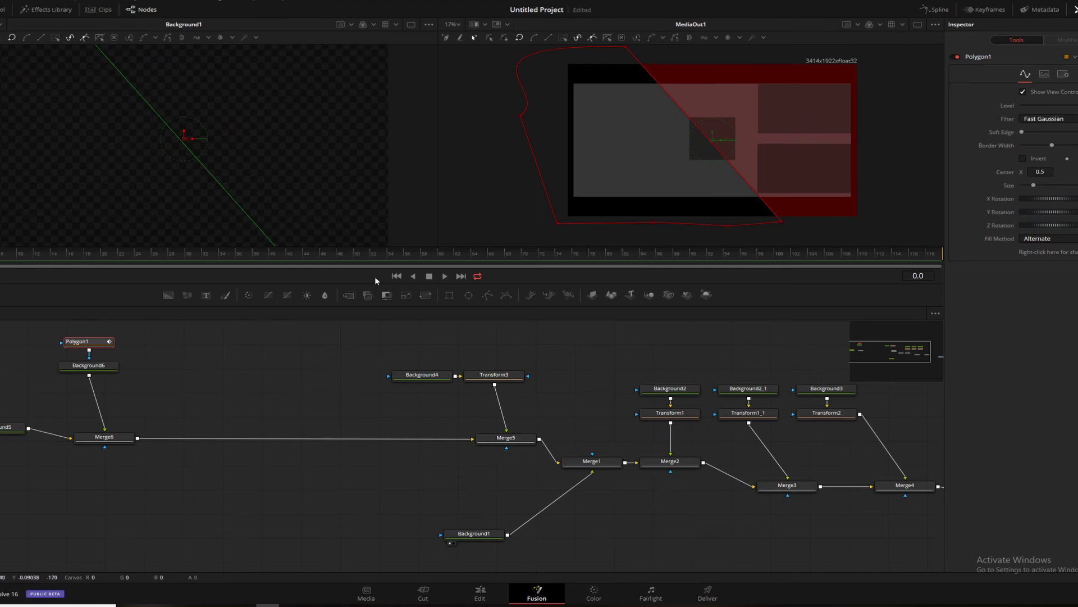
- Add a Text node and merge it into the chain right after Merge6
click(231, 374)
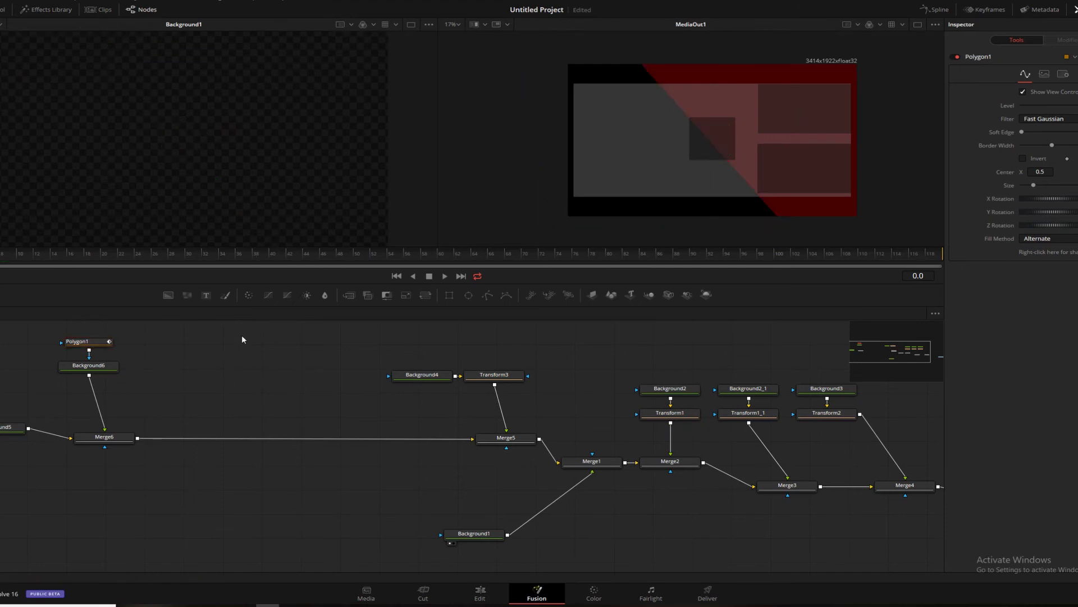
click(206, 295)
drag(229, 371, 206, 368)
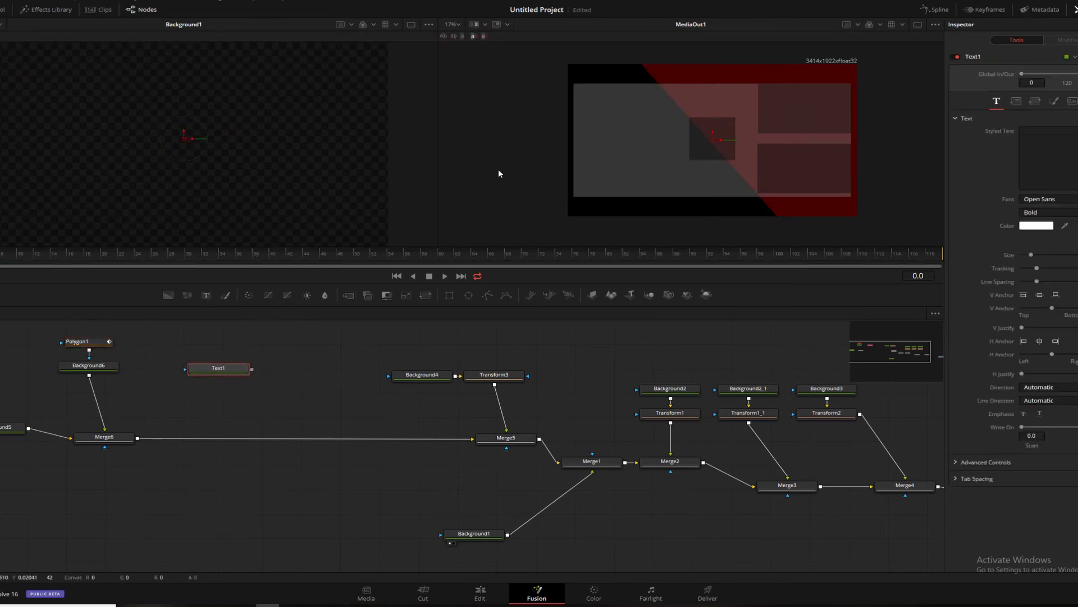
click(309, 357)
click(348, 295)
drag(307, 362, 214, 449)
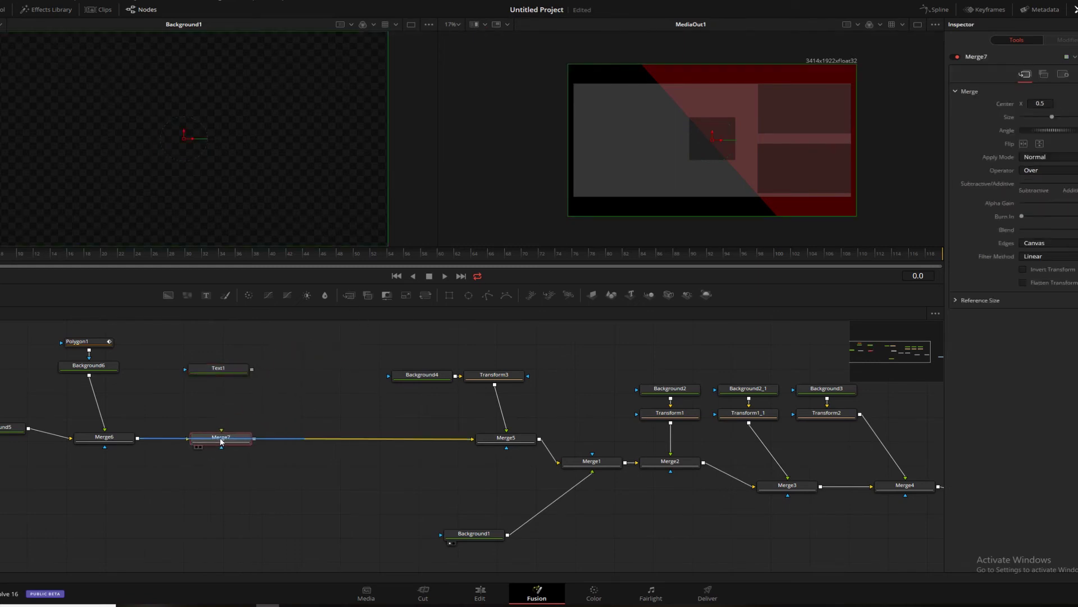
drag(252, 370, 220, 436)
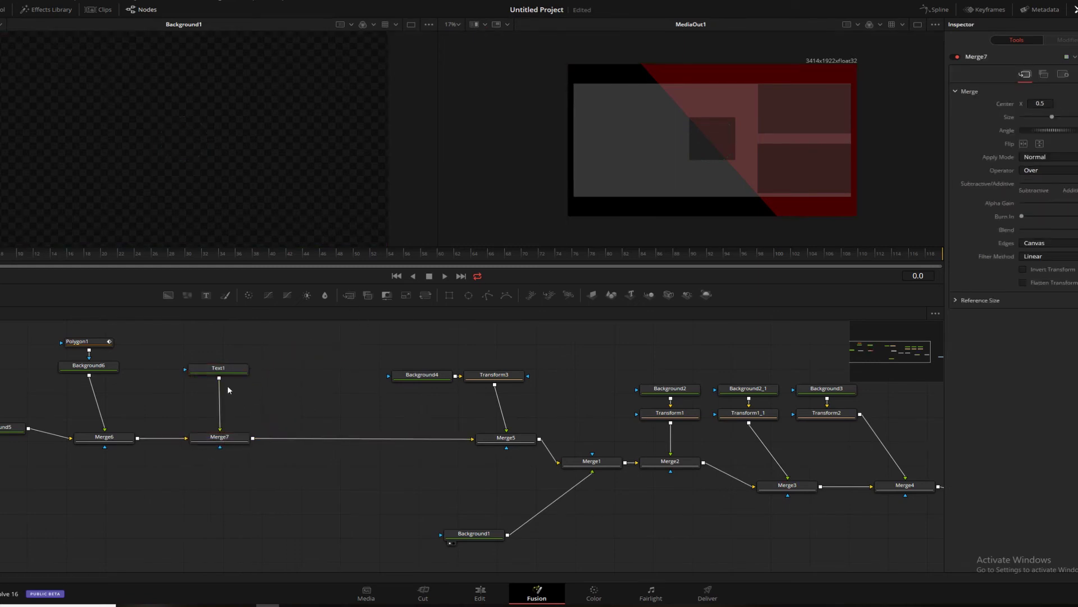
- Enter "Check out this video next!" as the text of the Text1 node
click(219, 367)
click(1057, 137)
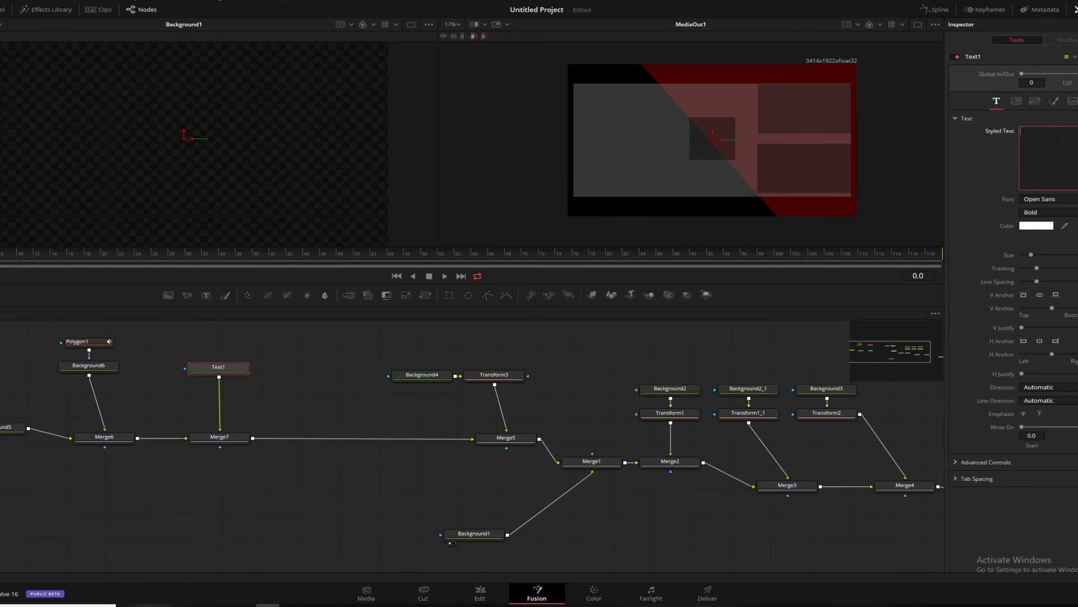
text(Check out this video next!)
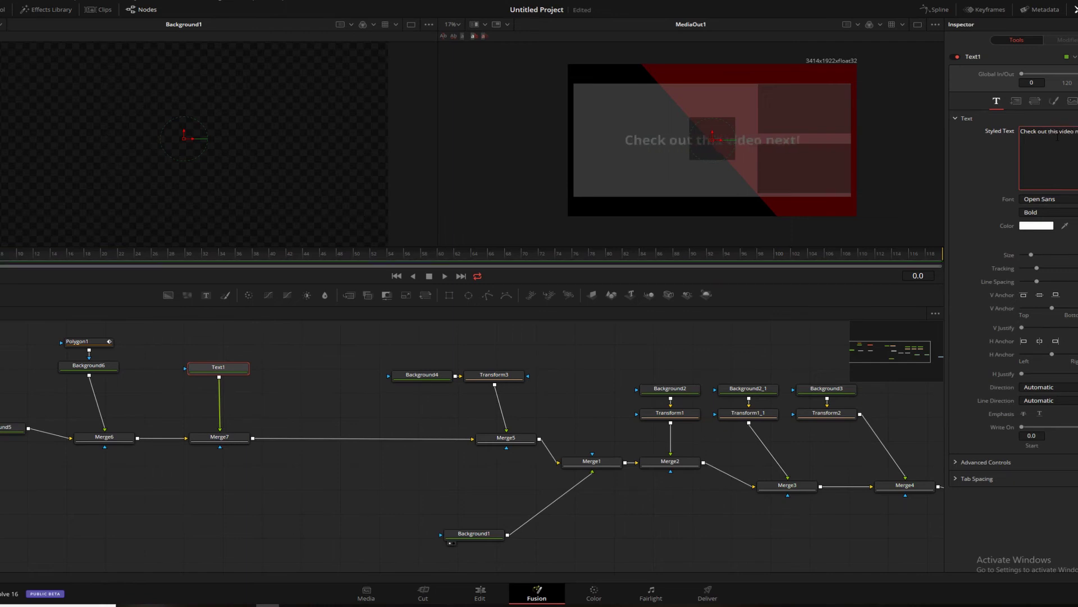
- Give the "Check out this video next!" text slightly tighter tracking and the Impact font, and position it at the panel's lower left
drag(1038, 268, 1032, 269)
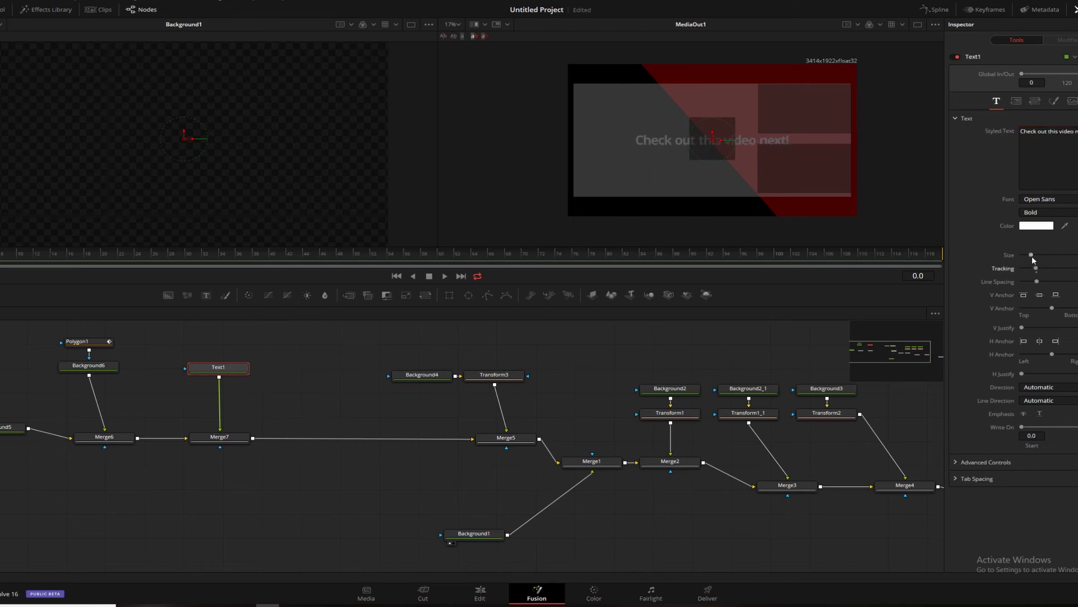
click(1044, 199)
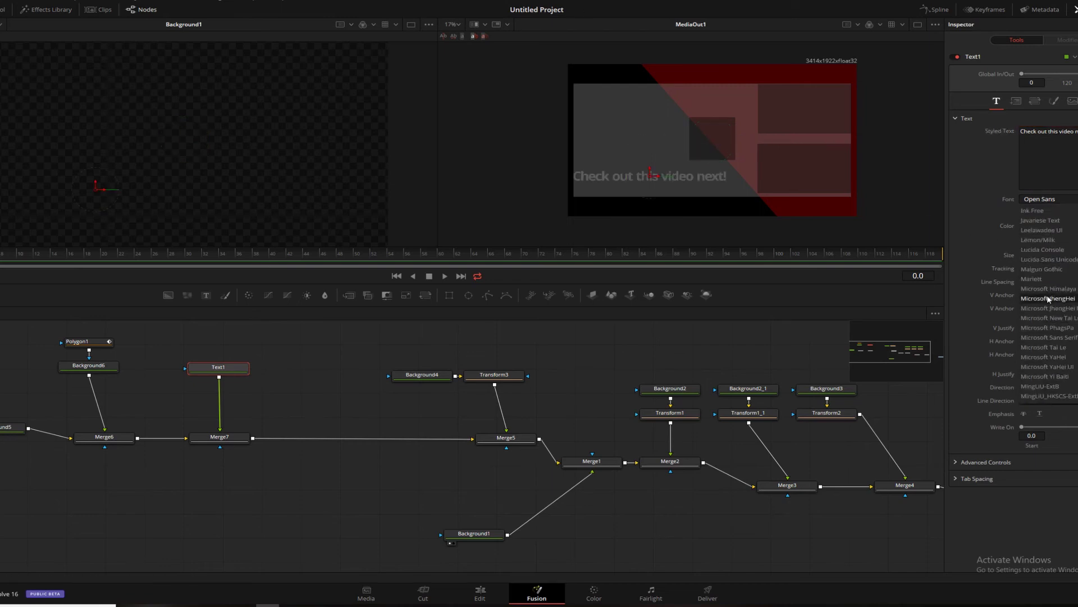
scroll(1051, 337, up, 8)
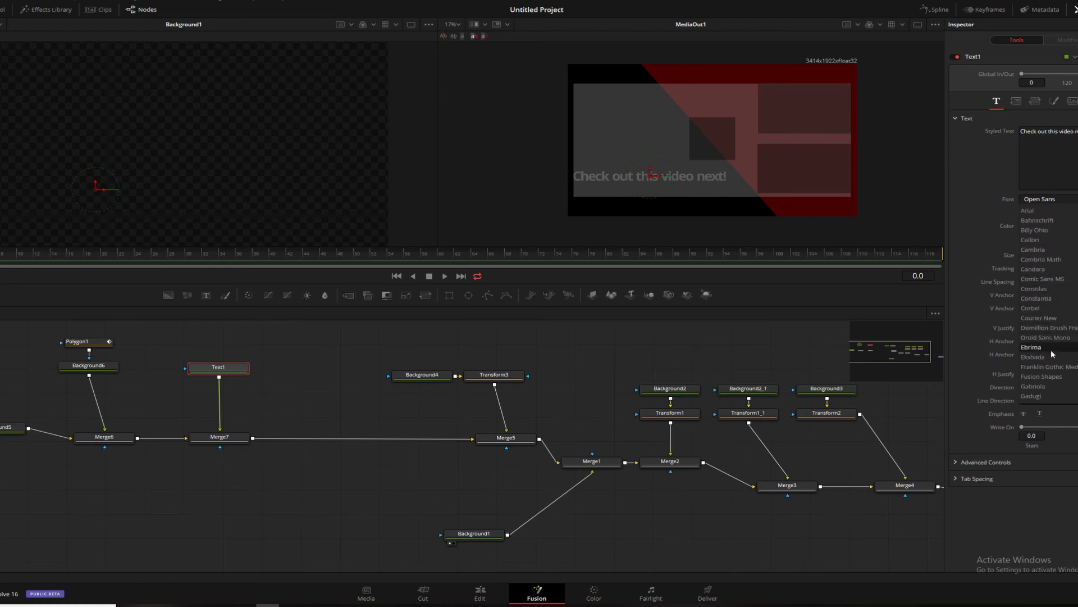
click(1039, 396)
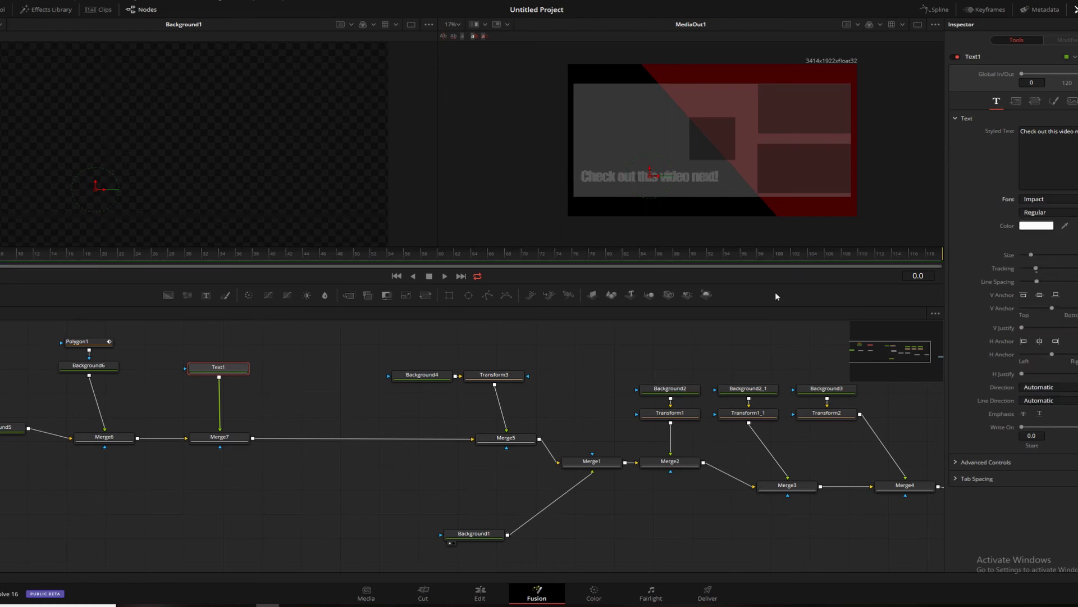
drag(655, 179, 643, 170)
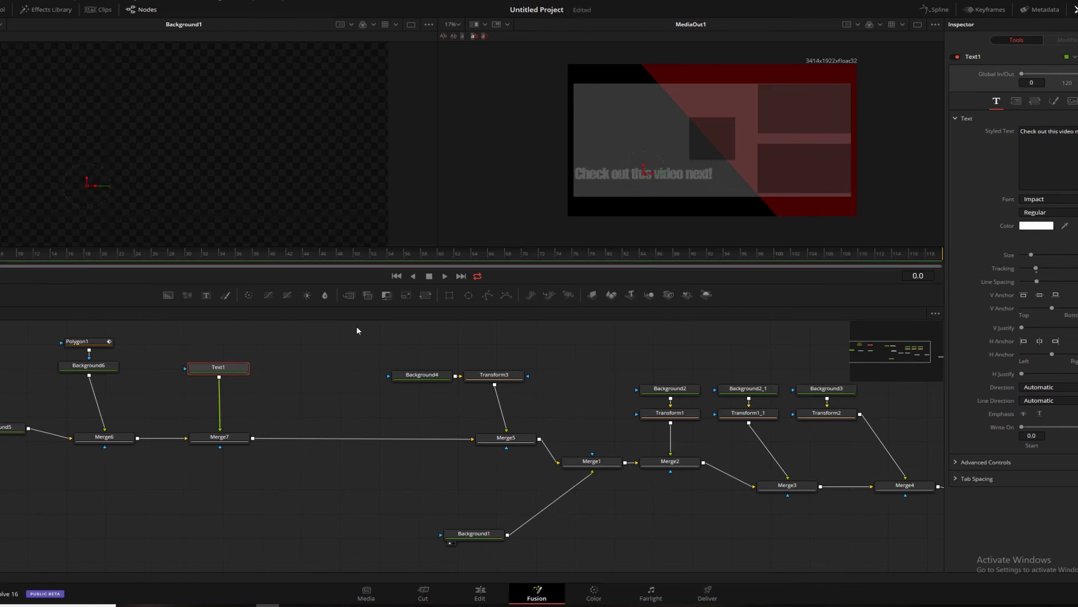
- Move the square avatar placeholder to the left part of the panel, above the "Check out this video next!" text
click(262, 364)
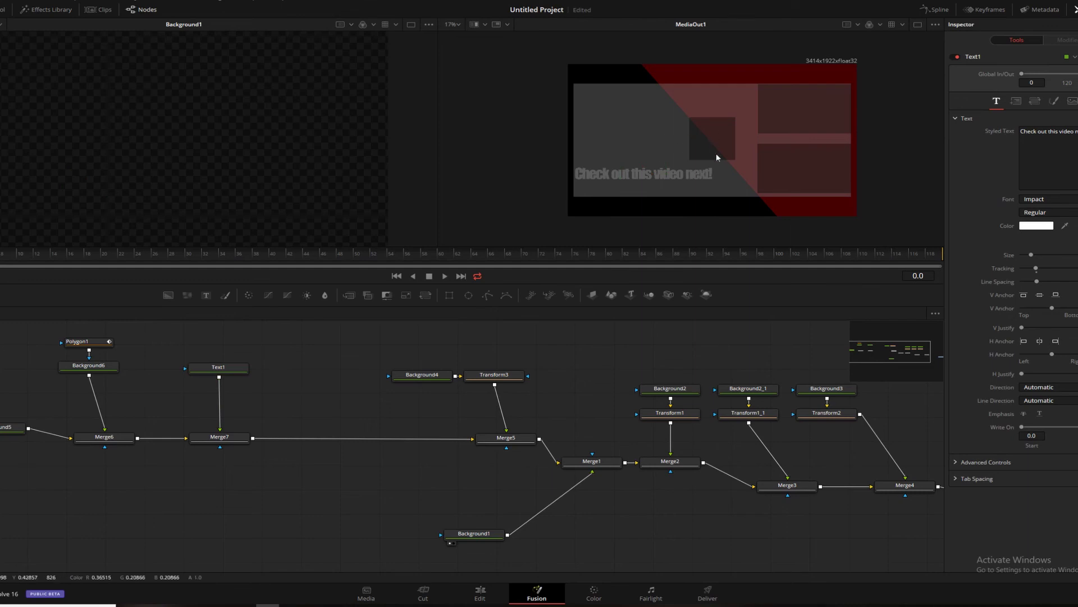
click(747, 388)
click(747, 413)
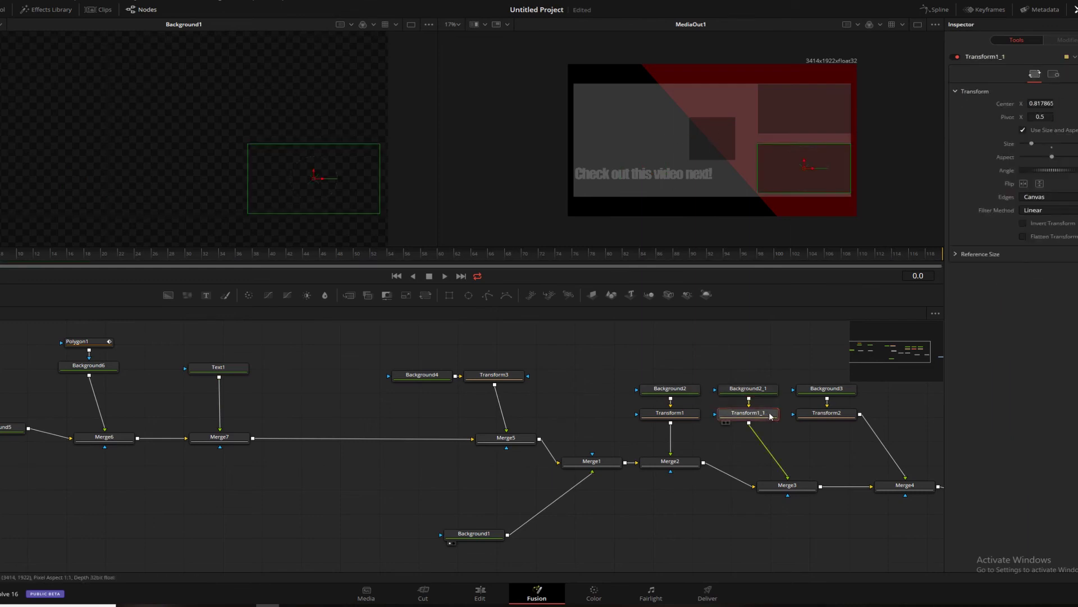
click(812, 417)
drag(720, 146, 638, 140)
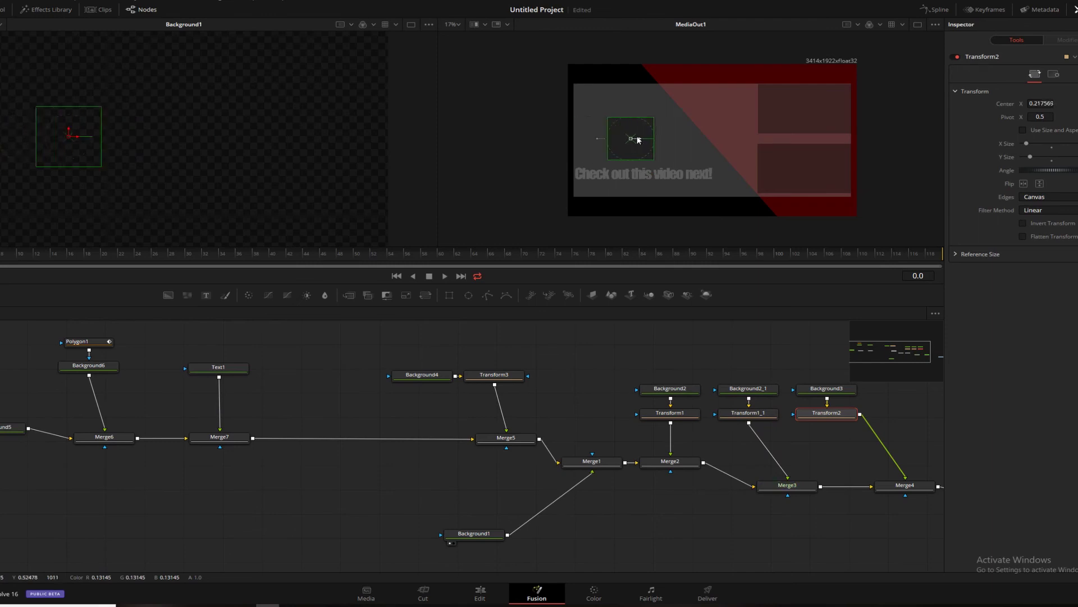
- Add a second Text node and merge it into the chain between Merge7 and Merge5
click(323, 375)
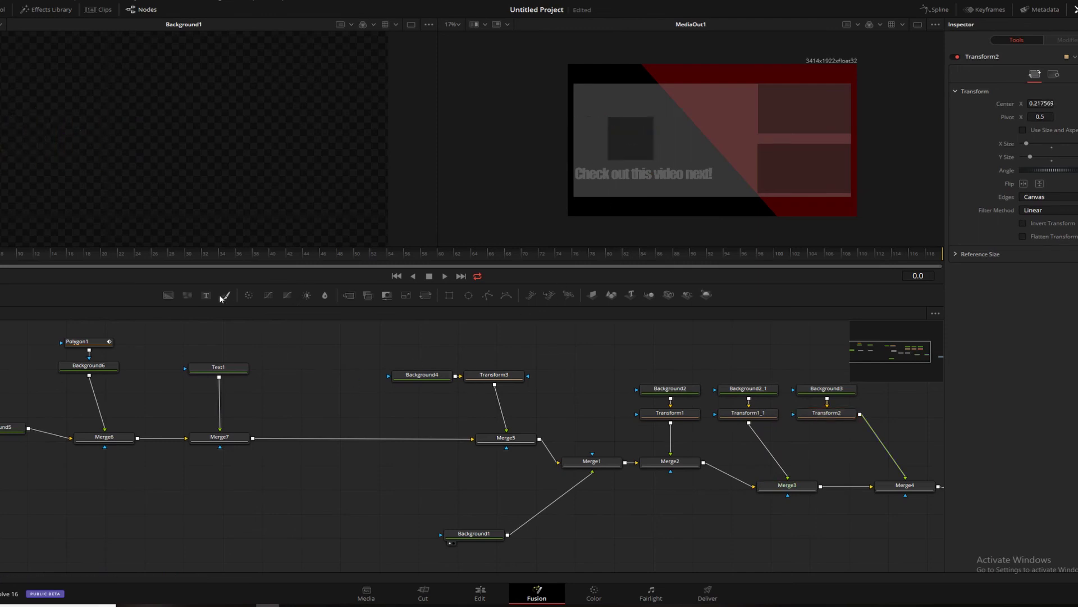
click(206, 295)
click(349, 295)
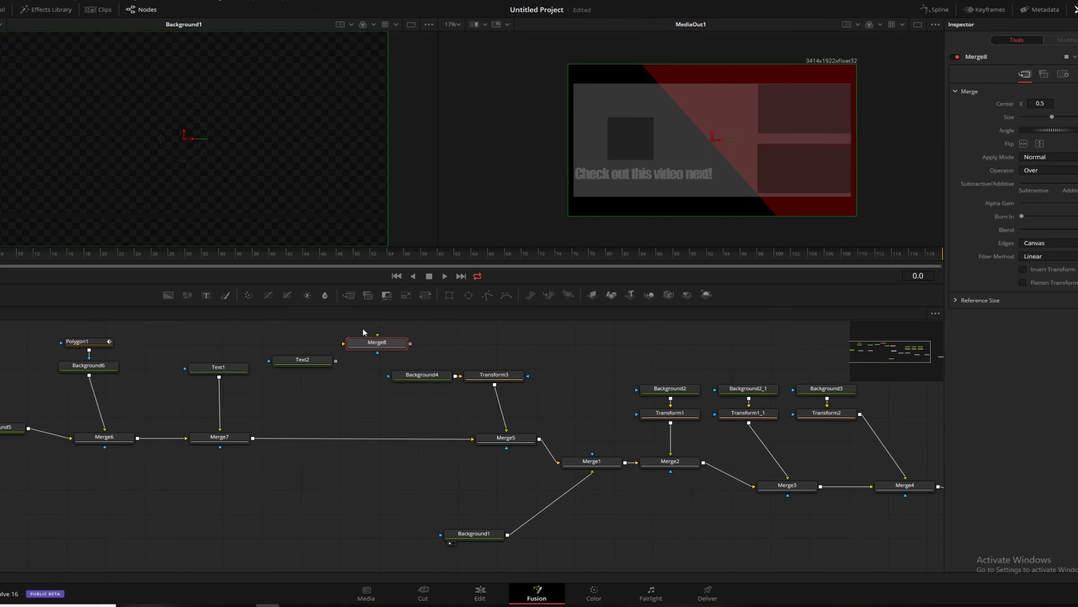
drag(371, 344, 328, 438)
drag(302, 360, 348, 366)
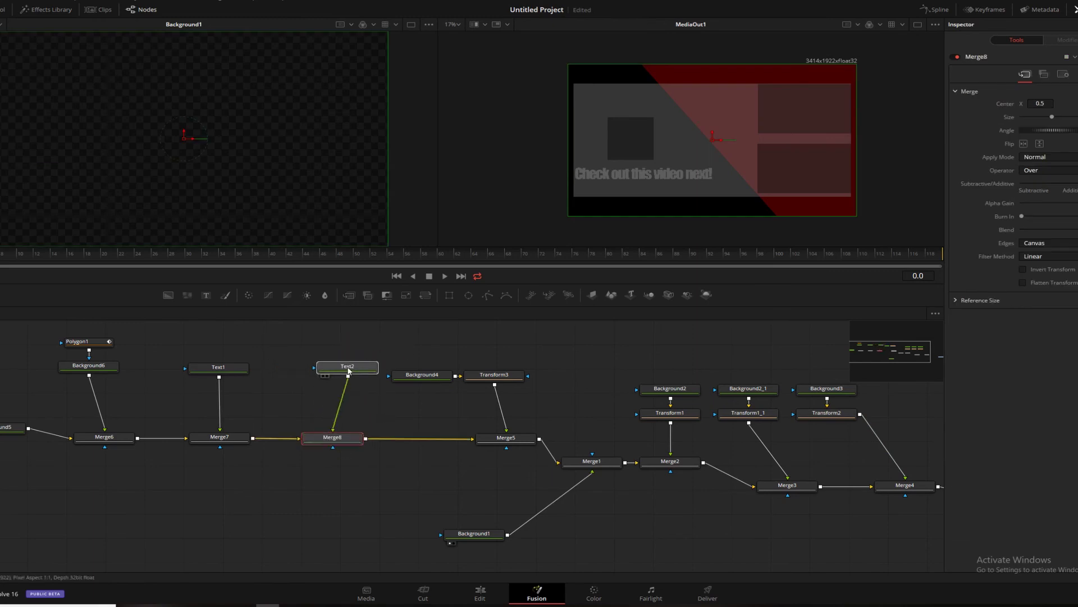
- Write "dont forget to sub" in the Text2 node in a smaller Tweaky font, placed above the avatar placeholder
click(1061, 157)
text(dont)
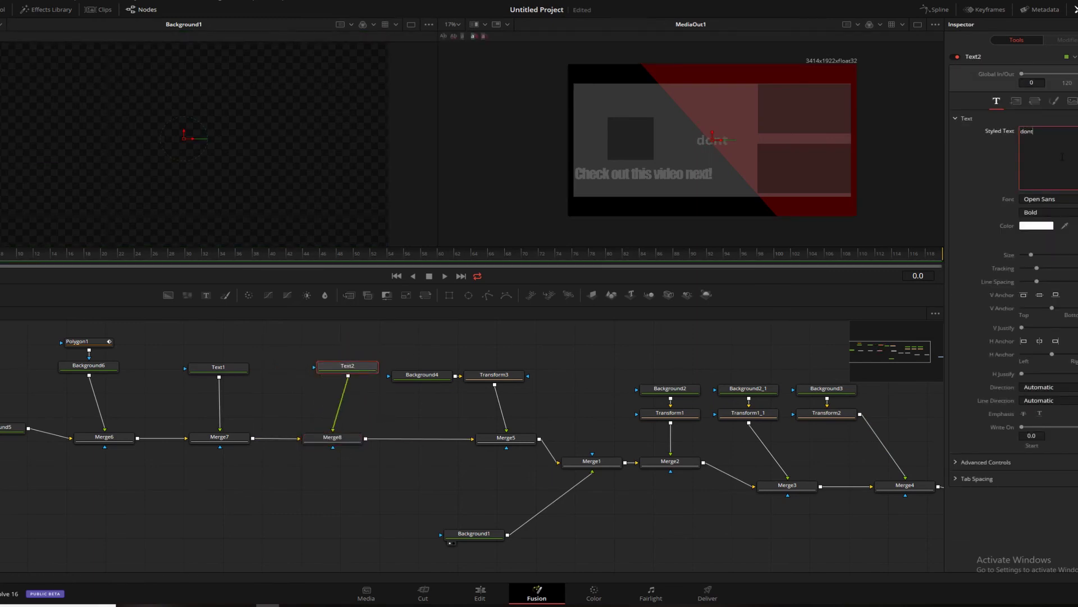
text(;t)
key(BackSpace)
key(BackSpace)
text('t forget to sub)
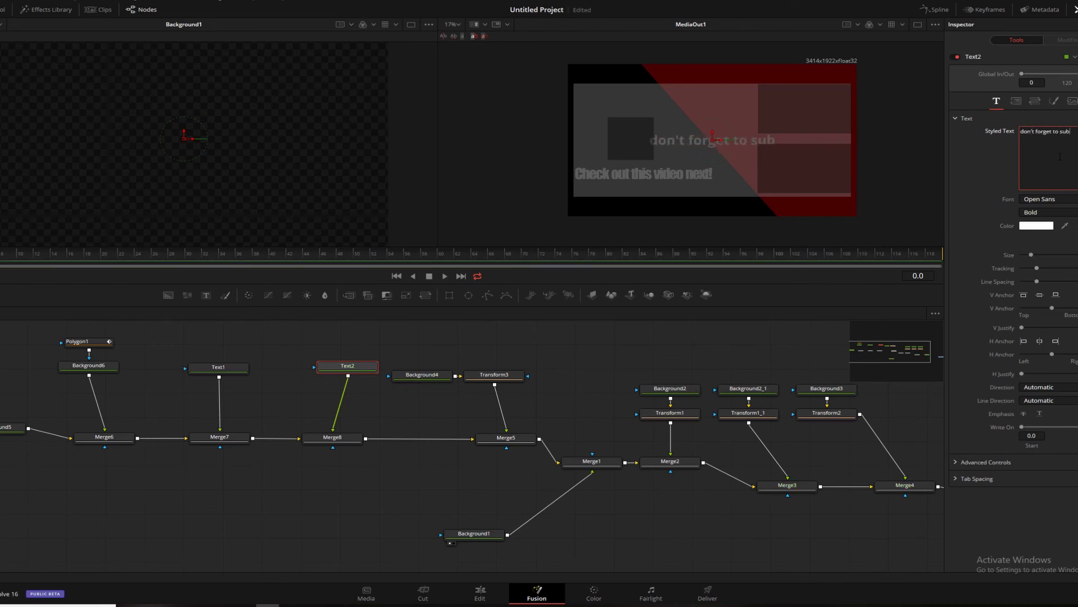
text(!)
drag(1032, 254, 1031, 257)
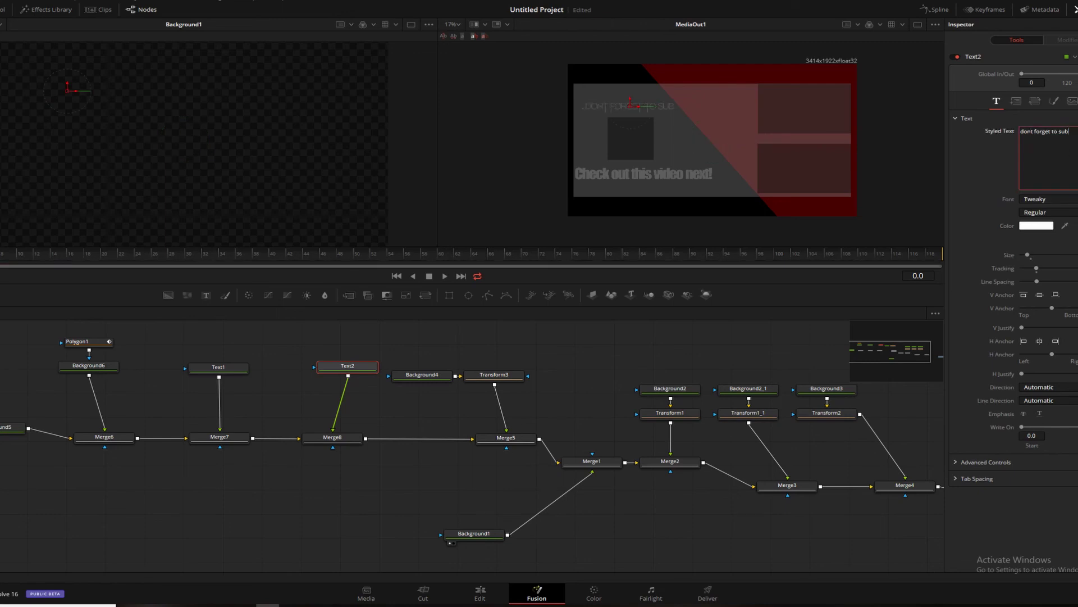
- Nudge the lower video placeholder slightly left and shift the Text2 node away from Background4 in the node graph
click(831, 184)
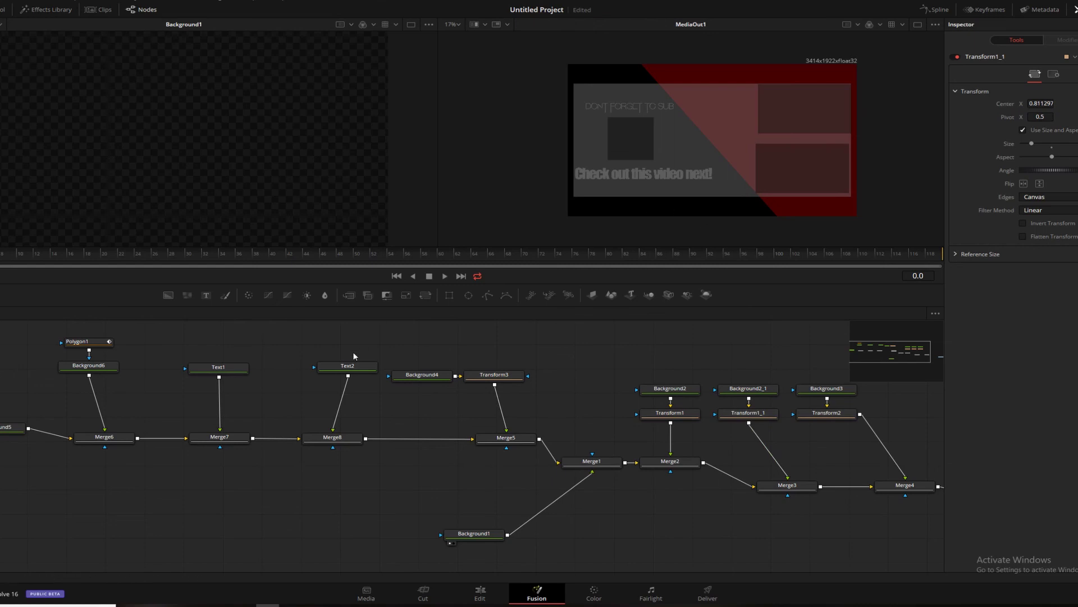
drag(349, 366, 295, 364)
click(372, 336)
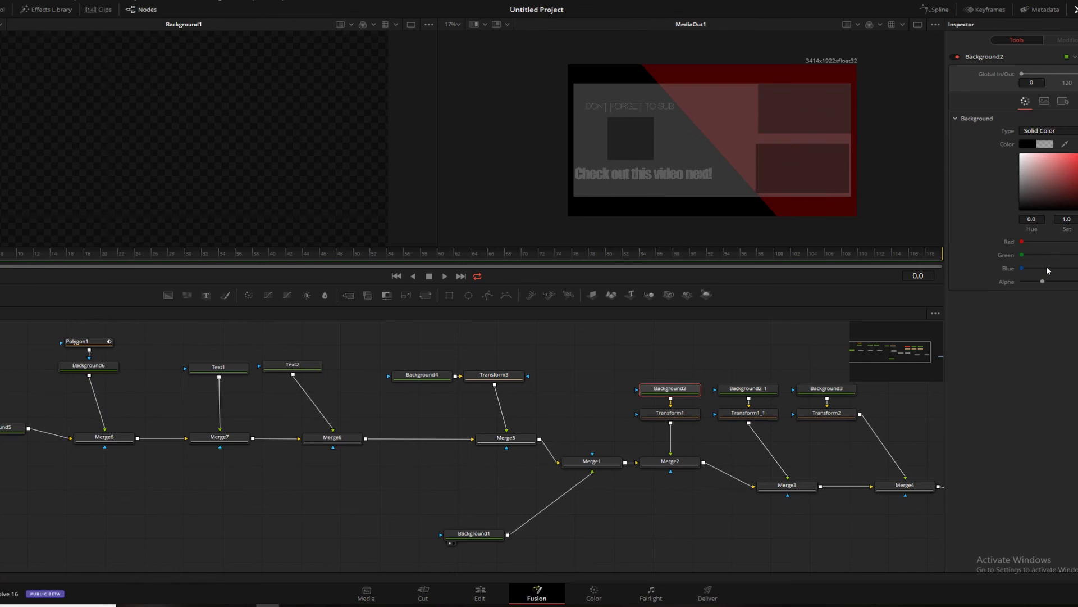
- Lower the alpha of Background2, Background2_1, Background3 and Background4 to zero to hide the placeholders and the panel
drag(1042, 280, 896, 279)
click(770, 391)
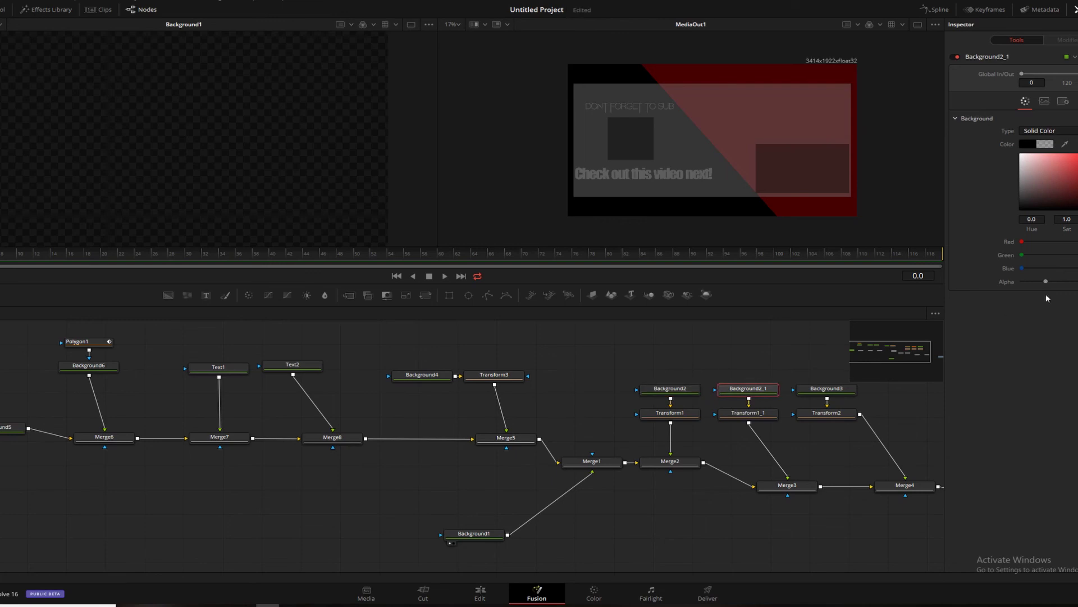
drag(1047, 287, 855, 363)
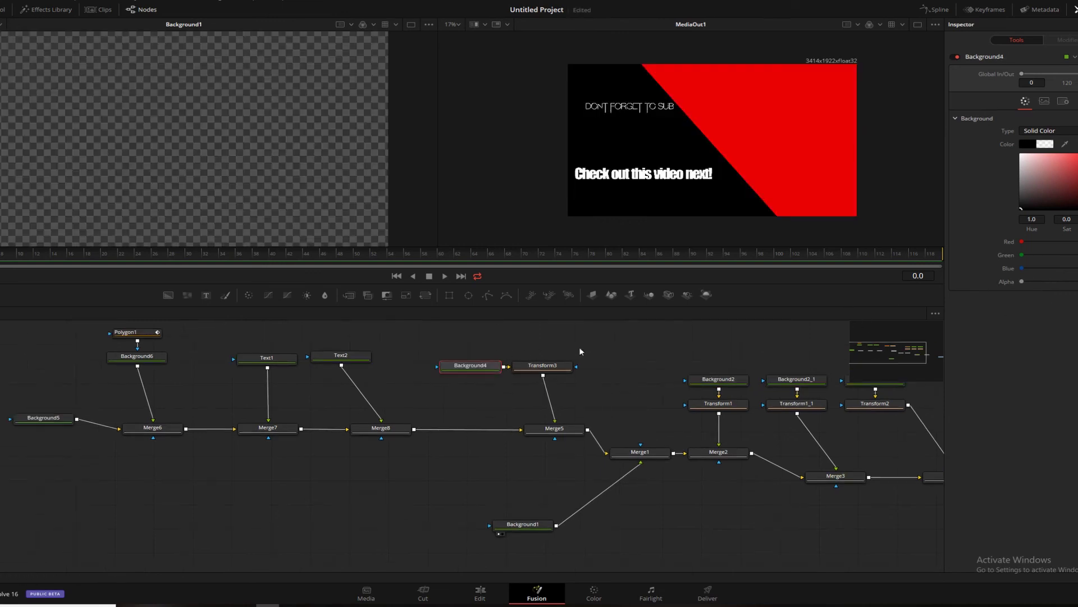
- Save the project
drag(603, 355, 497, 364)
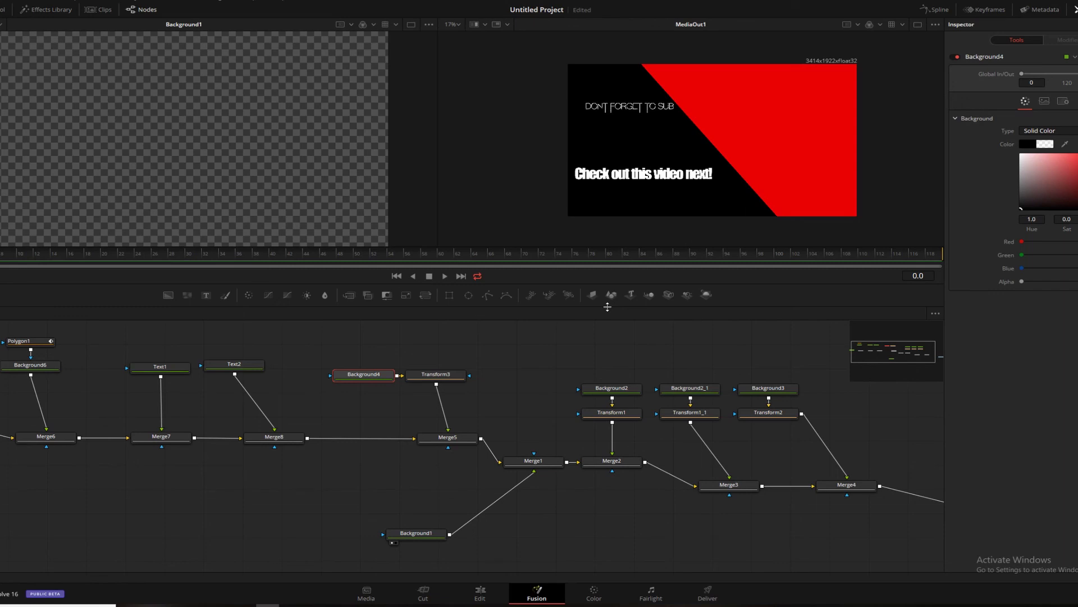
key(ctrl+s)
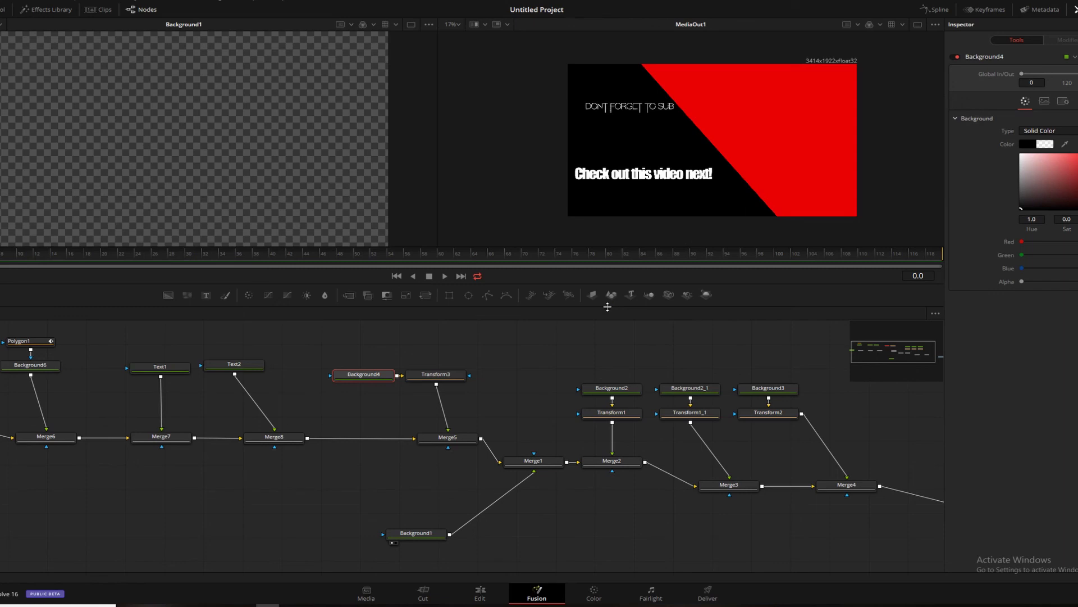